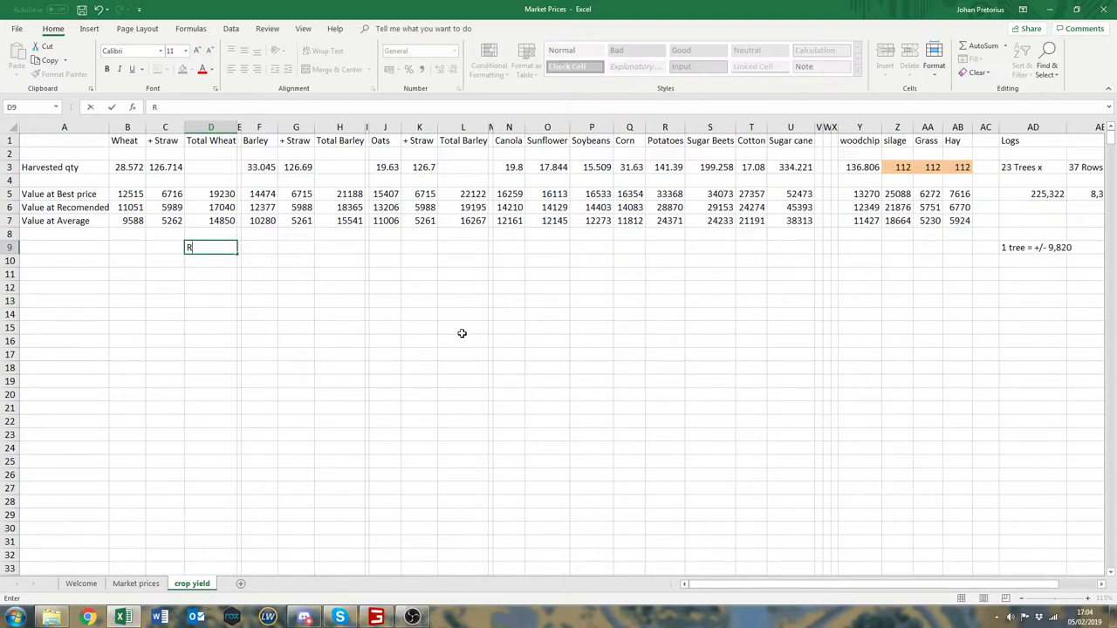
# Delete the stray letter from cell D9 and check the Wheat best-price formula.
pyautogui.click(215, 247)
pyautogui.press('BackSpace')
pyautogui.click(251, 311)
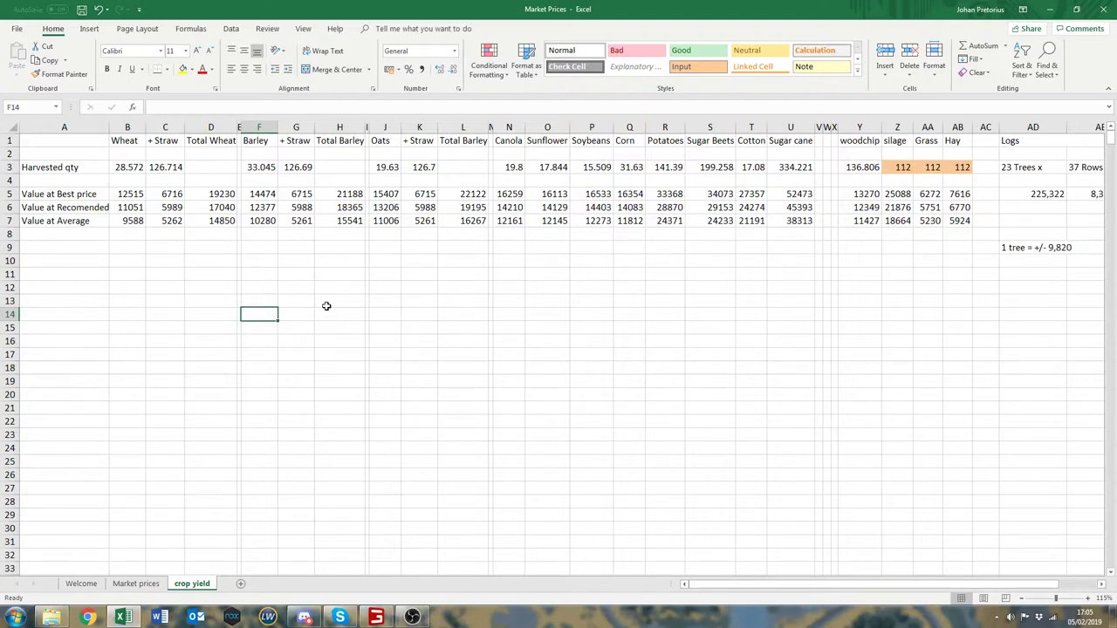
pyautogui.click(121, 194)
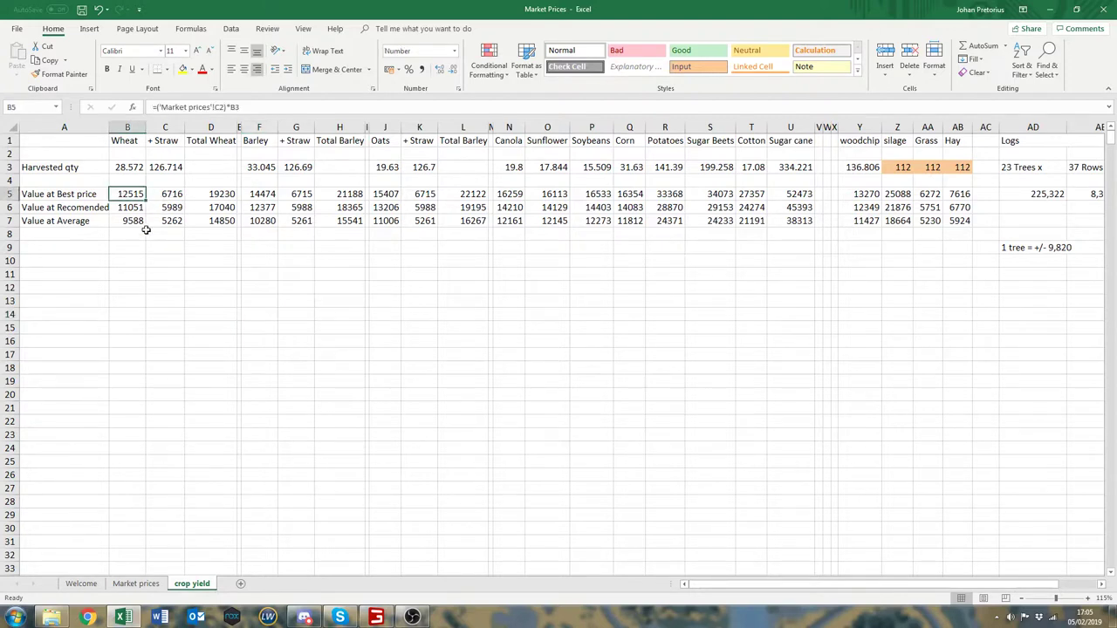
# Go to the Market prices sheet and review the first recorded Wheat prices.
pyautogui.click(136, 583)
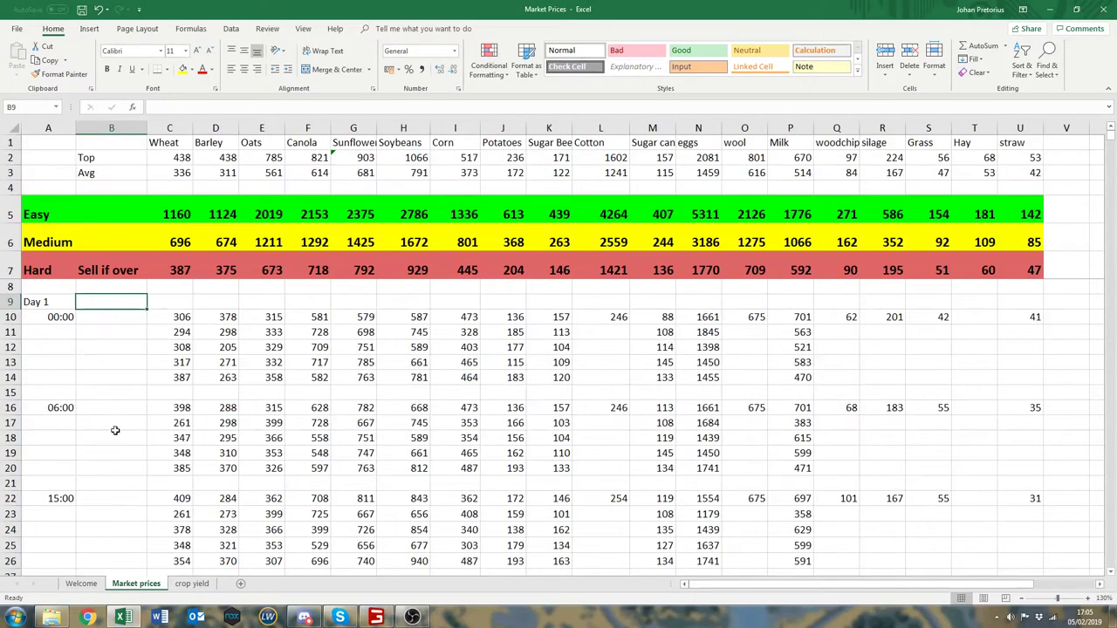
pyautogui.click(186, 321)
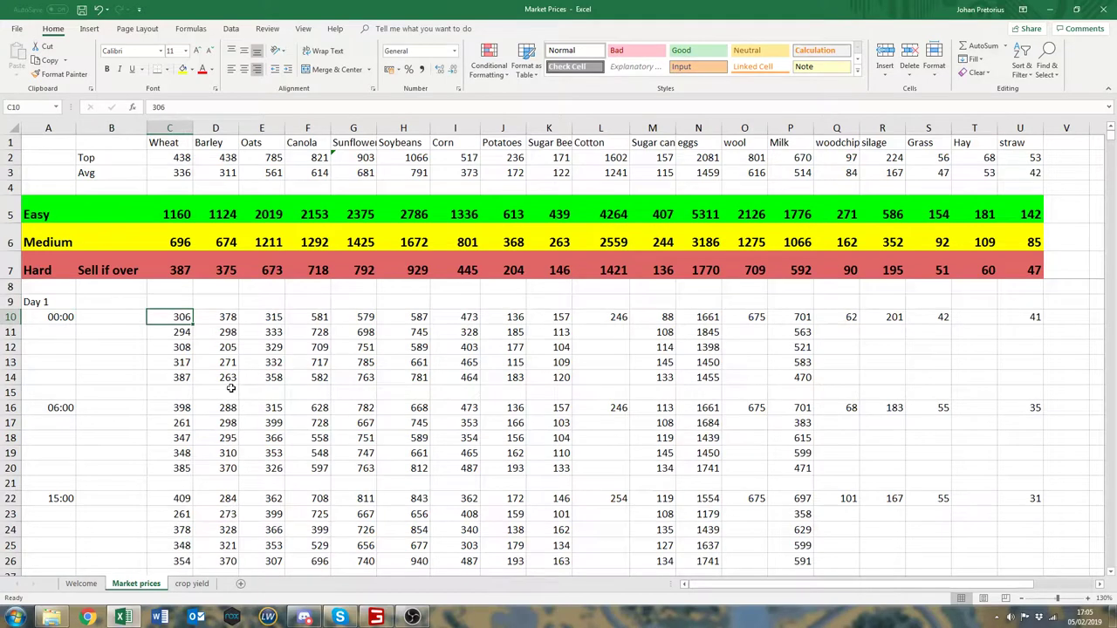
pyautogui.moveTo(168, 320)
pyautogui.mouseDown()
pyautogui.moveTo(169, 369)
pyautogui.moveTo(1039, 373)
pyautogui.moveTo(177, 332)
pyautogui.moveTo(149, 319)
pyautogui.moveTo(165, 314)
pyautogui.mouseUp()
pyautogui.click(153, 291)
# Review the Day 1 price records and Hard sell-if-over prices, then show the Welcome sheet.
pyautogui.click(150, 303)
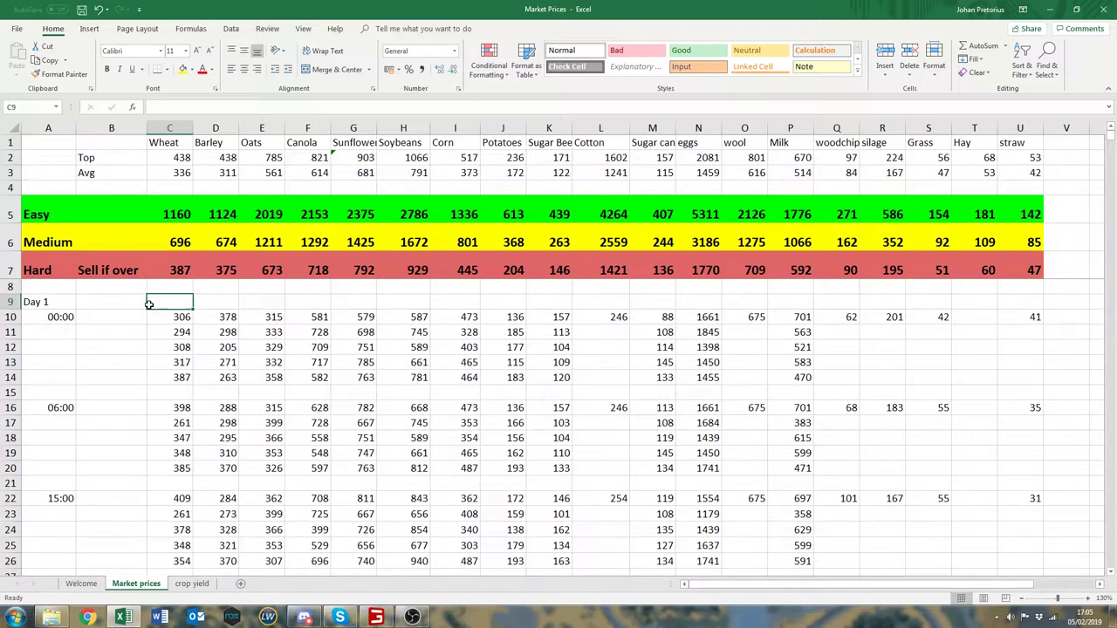
pyautogui.moveTo(162, 303); pyautogui.dragTo(1000, 464)
pyautogui.click(744, 393)
pyautogui.moveTo(199, 265); pyautogui.dragTo(676, 266)
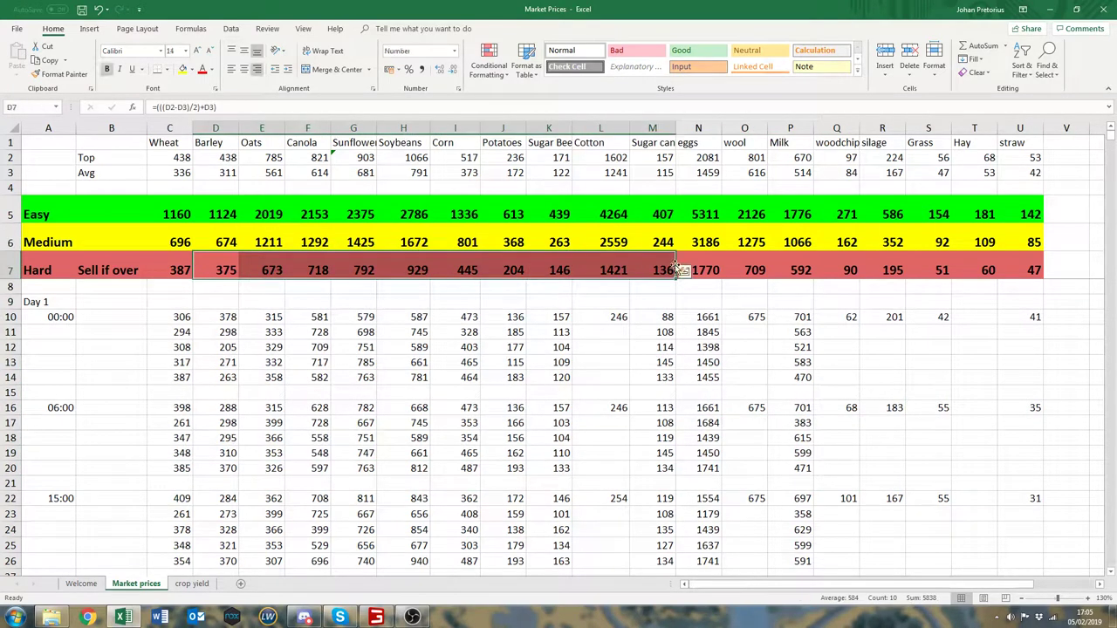
pyautogui.click(340, 288)
pyautogui.click(277, 295)
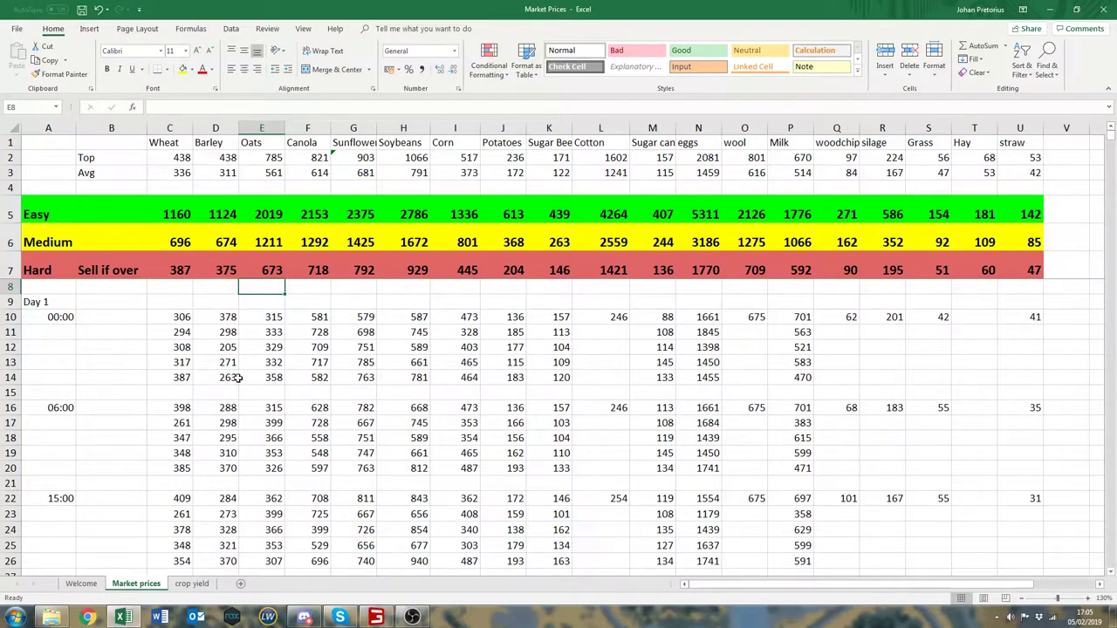
pyautogui.click(81, 583)
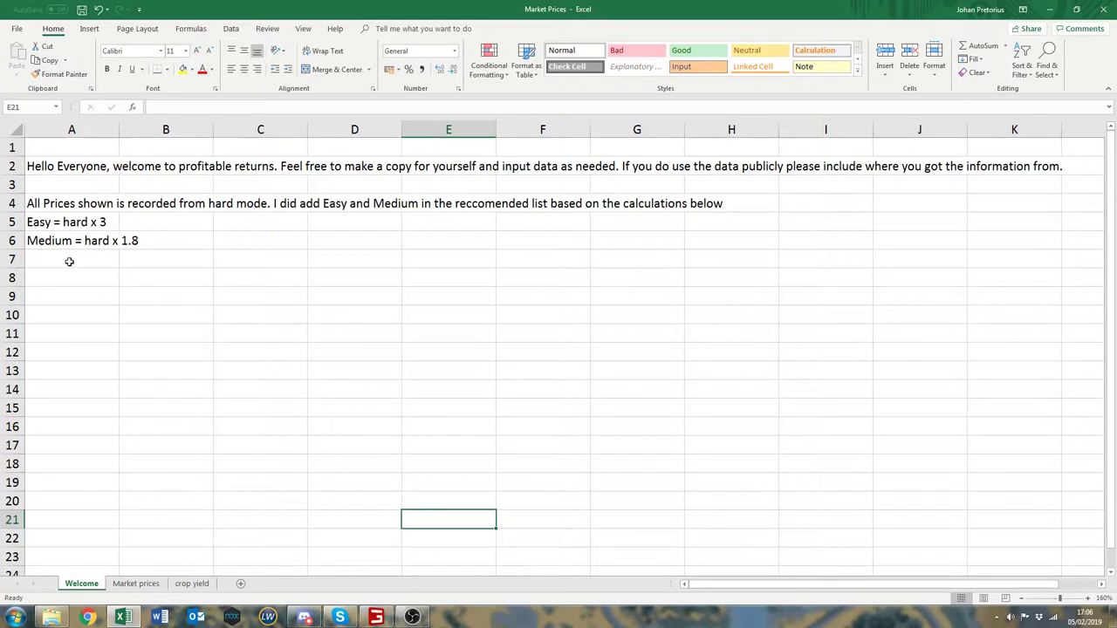
pyautogui.moveTo(50, 219); pyautogui.dragTo(126, 238)
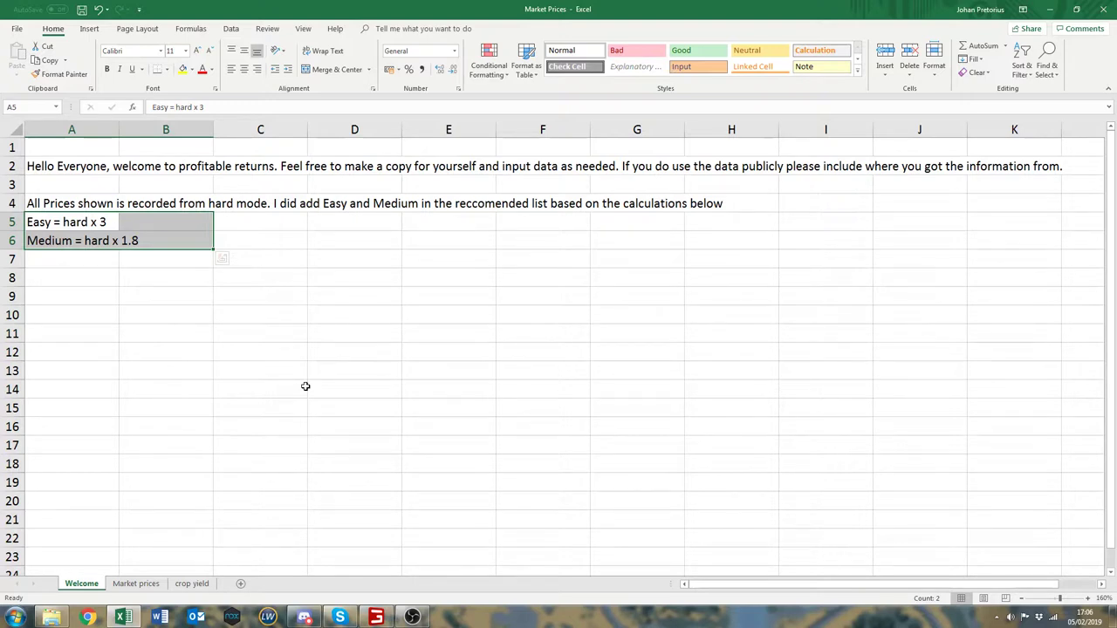
pyautogui.click(138, 583)
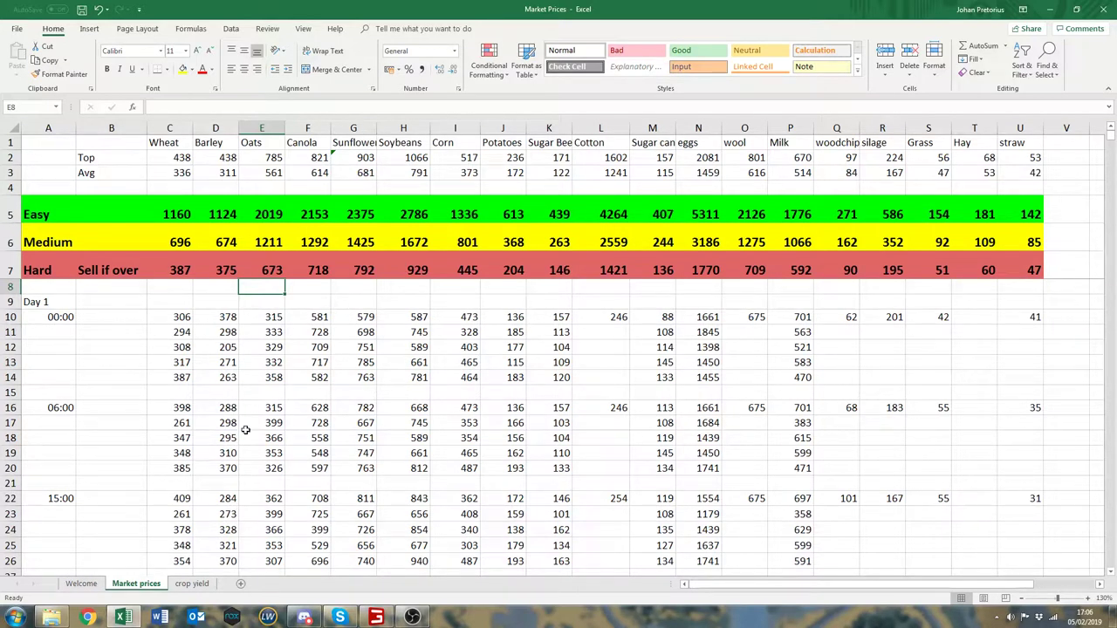
# Highlight the Hard and Easy price rows and view the Hard Wheat price formula.
pyautogui.moveTo(39, 261); pyautogui.dragTo(418, 270)
pyautogui.moveTo(37, 253); pyautogui.dragTo(292, 253)
pyautogui.moveTo(48, 210); pyautogui.dragTo(199, 208)
pyautogui.click(202, 296)
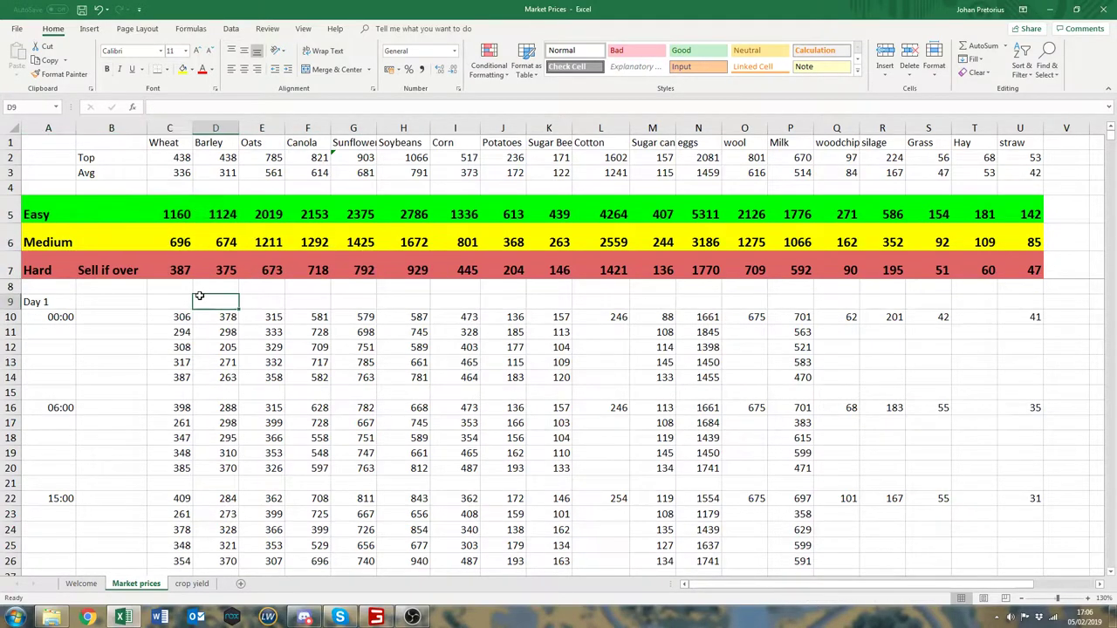
pyautogui.click(176, 274)
# Check the Easy Wheat price formula, then return to the crop yield sheet.
pyautogui.click(180, 157)
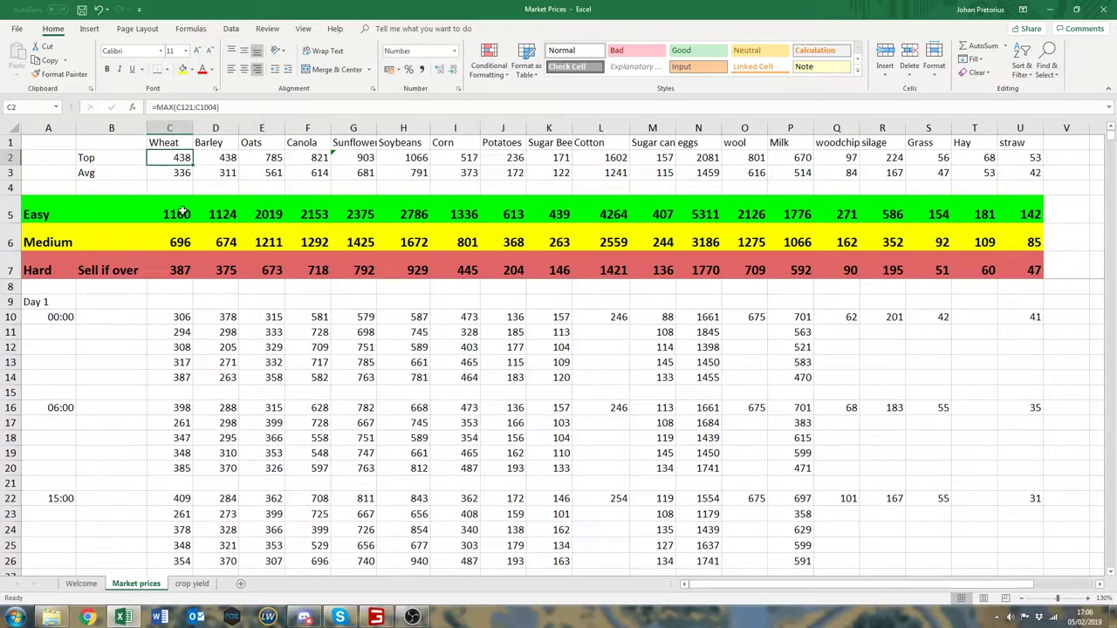
pyautogui.click(178, 214)
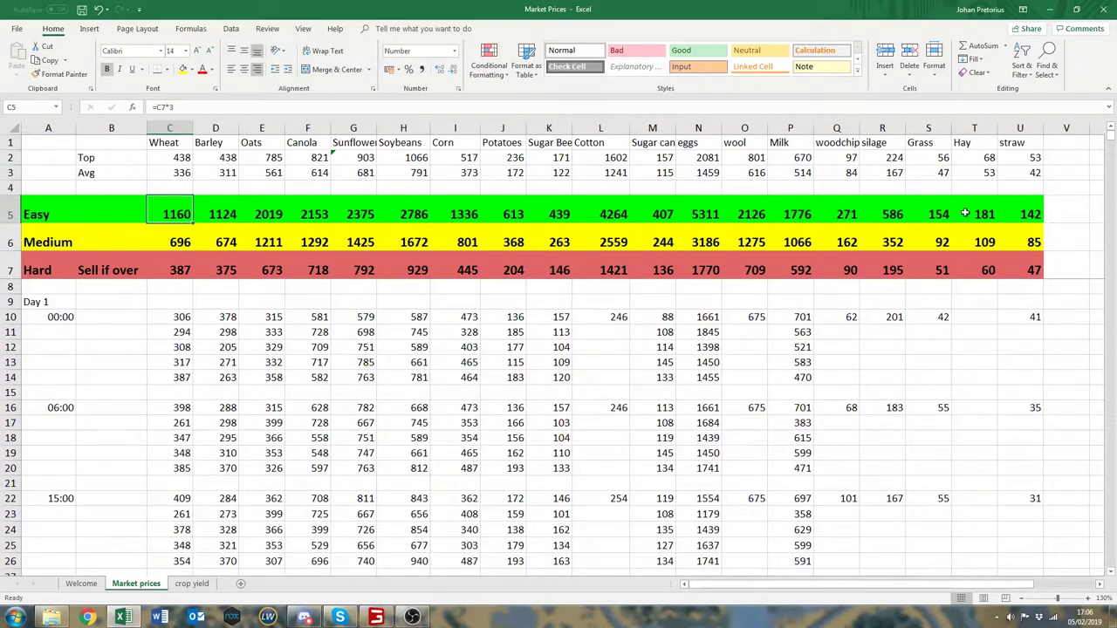
pyautogui.click(201, 589)
pyautogui.click(210, 327)
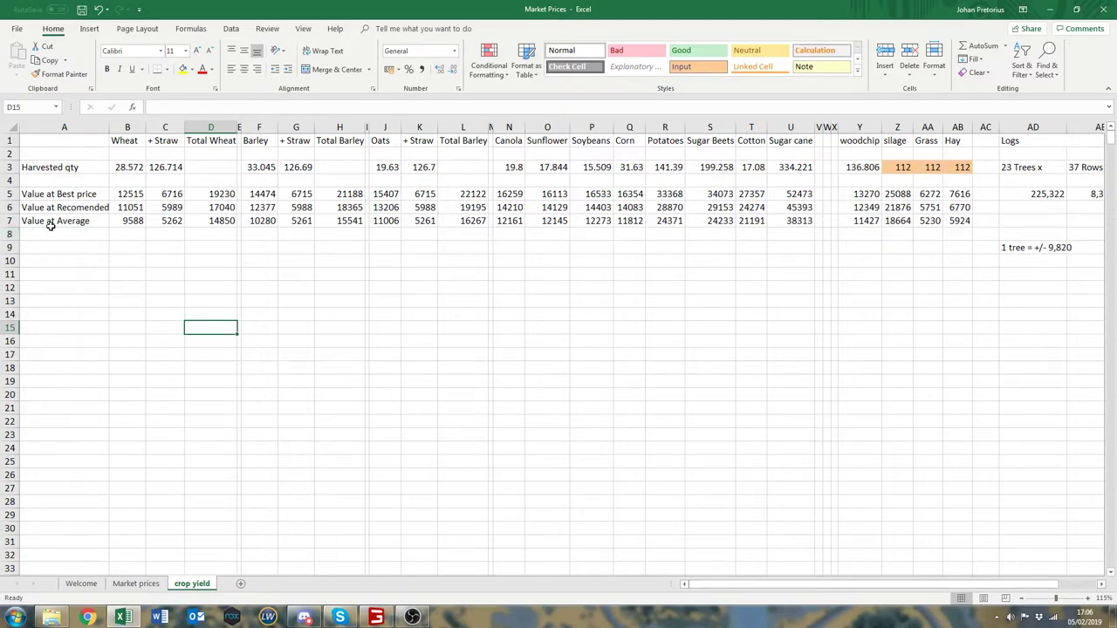
# Check the Wheat best, average and recommended value formulas.
pyautogui.click(127, 190)
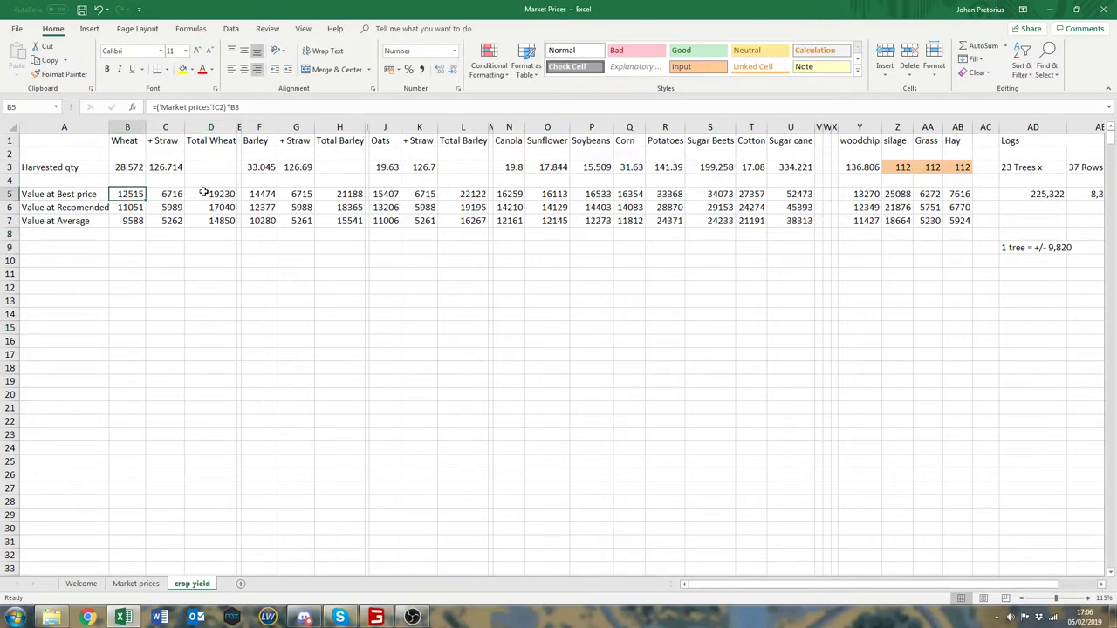
pyautogui.click(138, 222)
pyautogui.click(139, 210)
# Make row 6 bold at 14 pt and autofit row 6's height and column A's width.
pyautogui.click(21, 208)
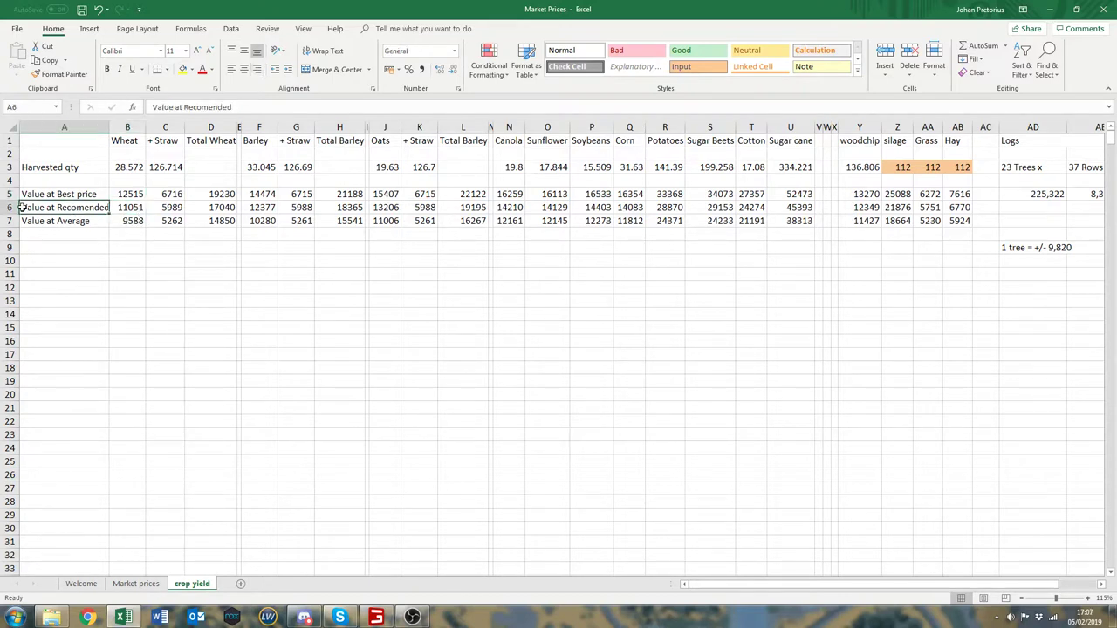
pyautogui.click(9, 207)
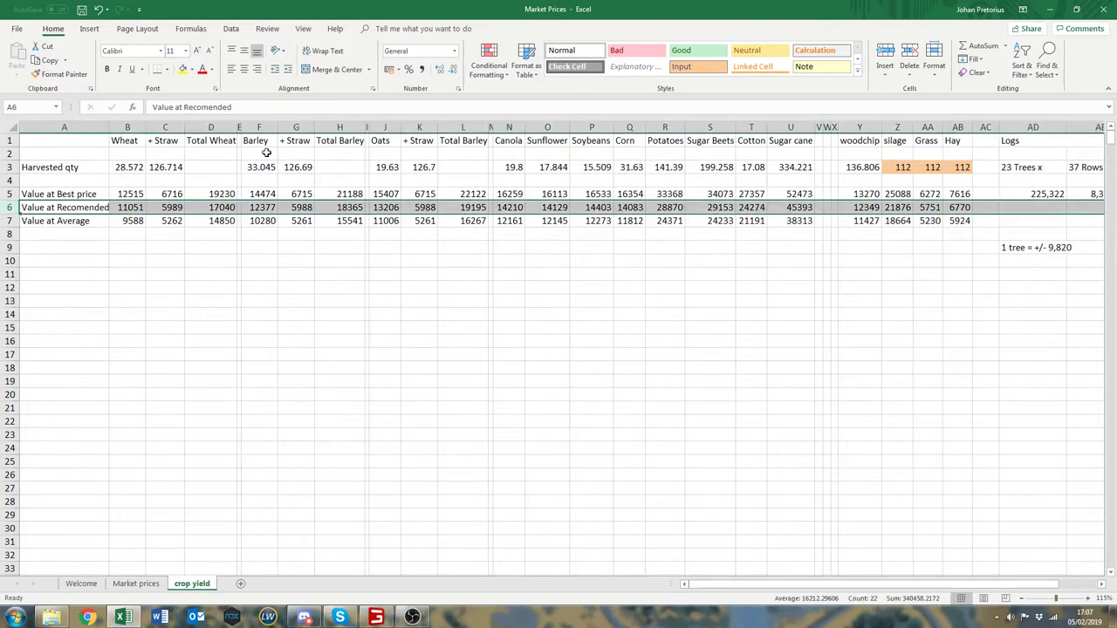
pyautogui.click(106, 69)
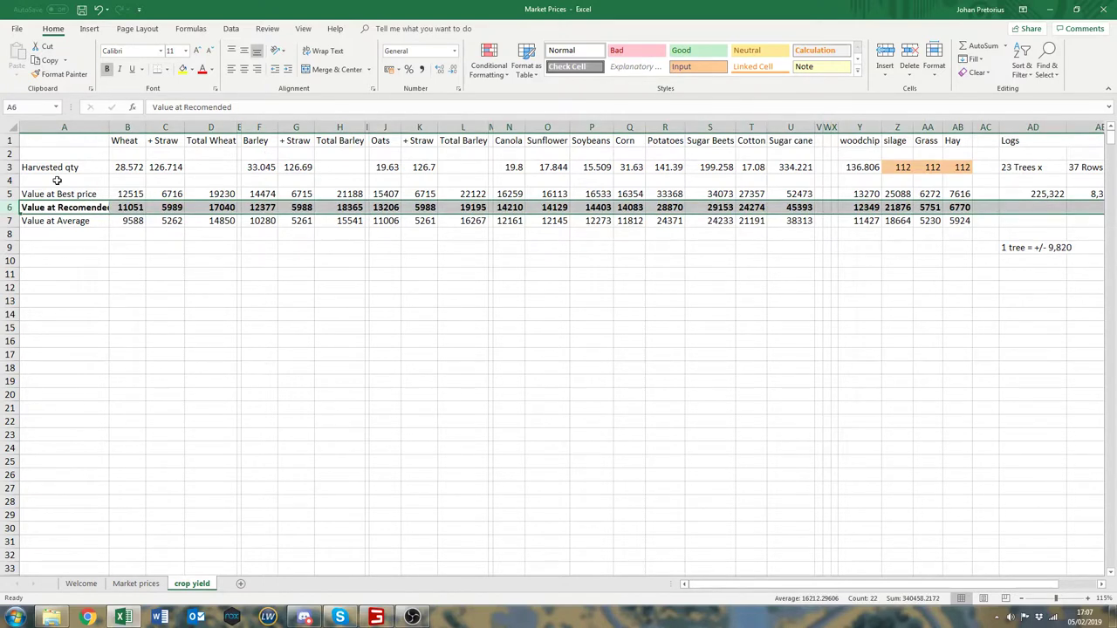
pyautogui.click(195, 51)
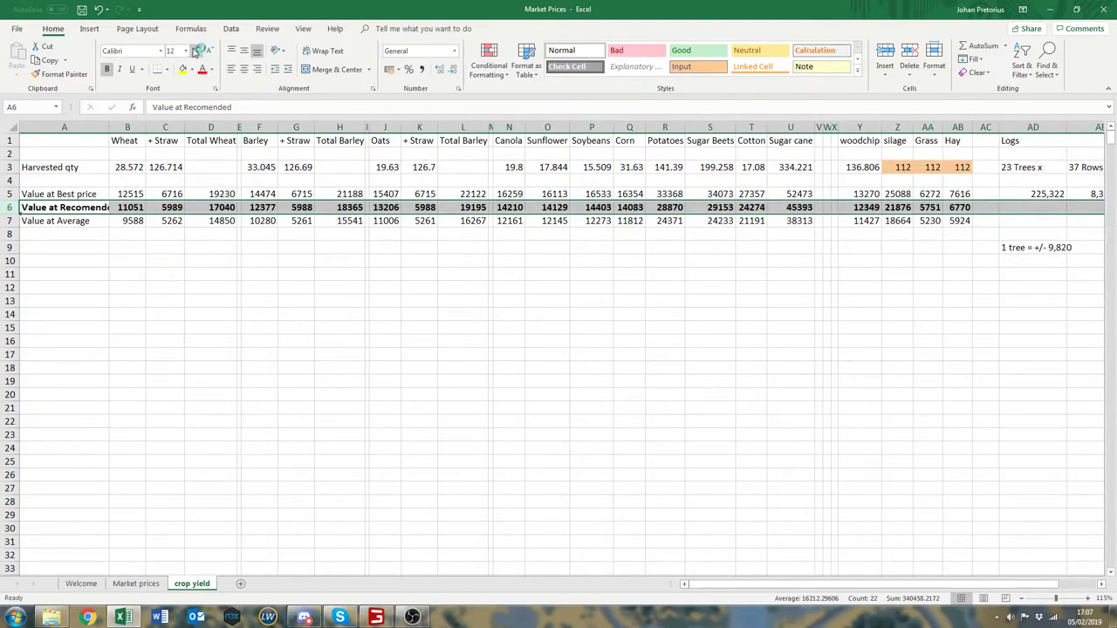
pyautogui.click(195, 51)
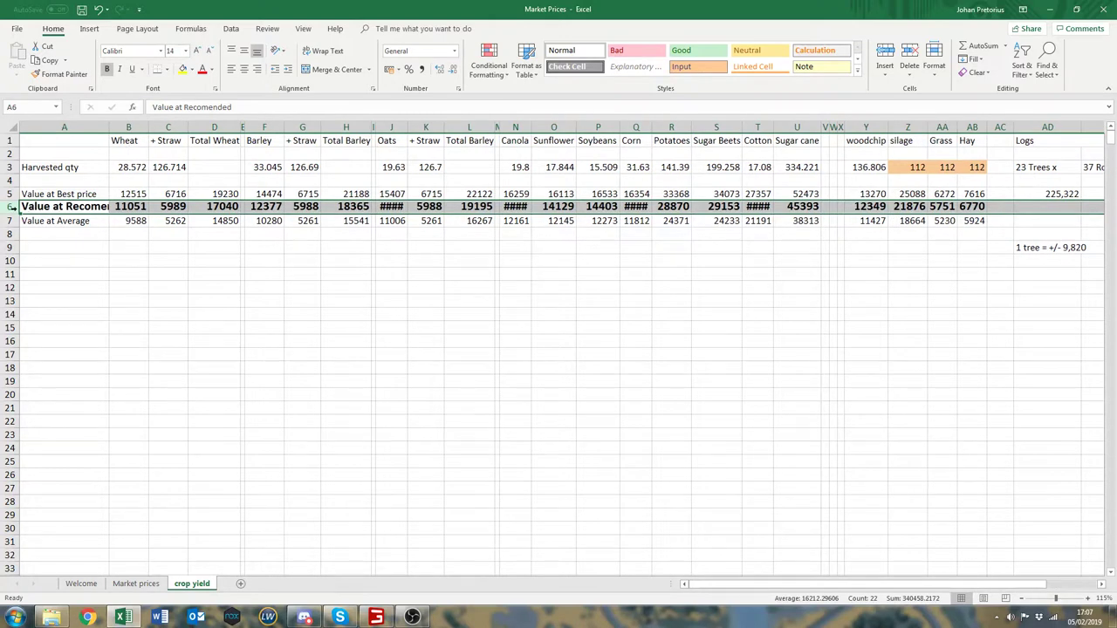
pyautogui.doubleClick(8, 212)
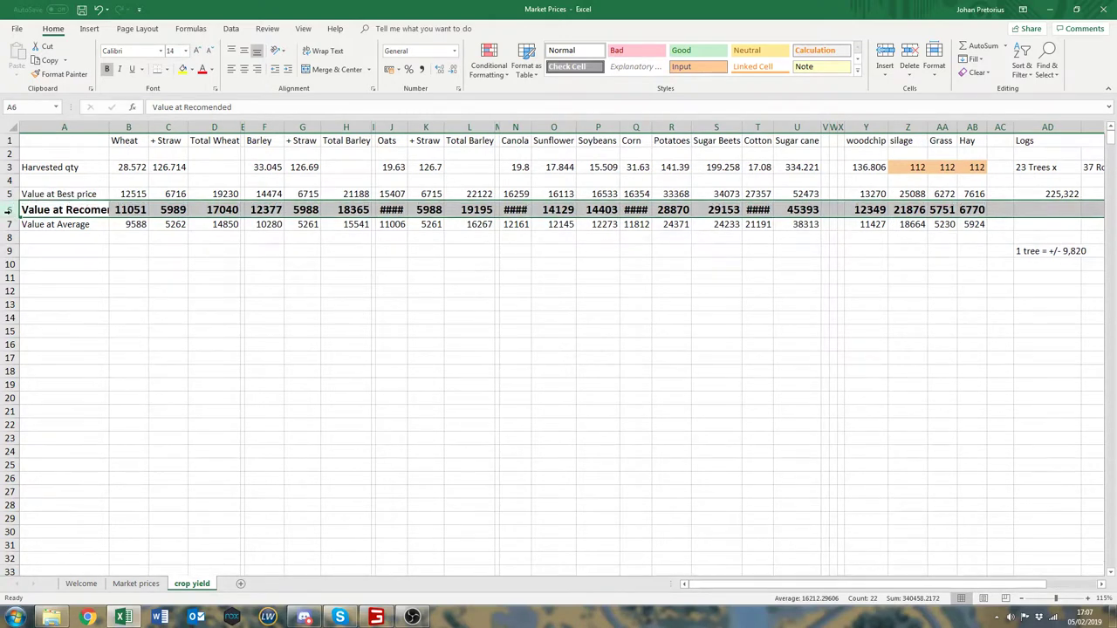
pyautogui.doubleClick(110, 127)
pyautogui.click(212, 319)
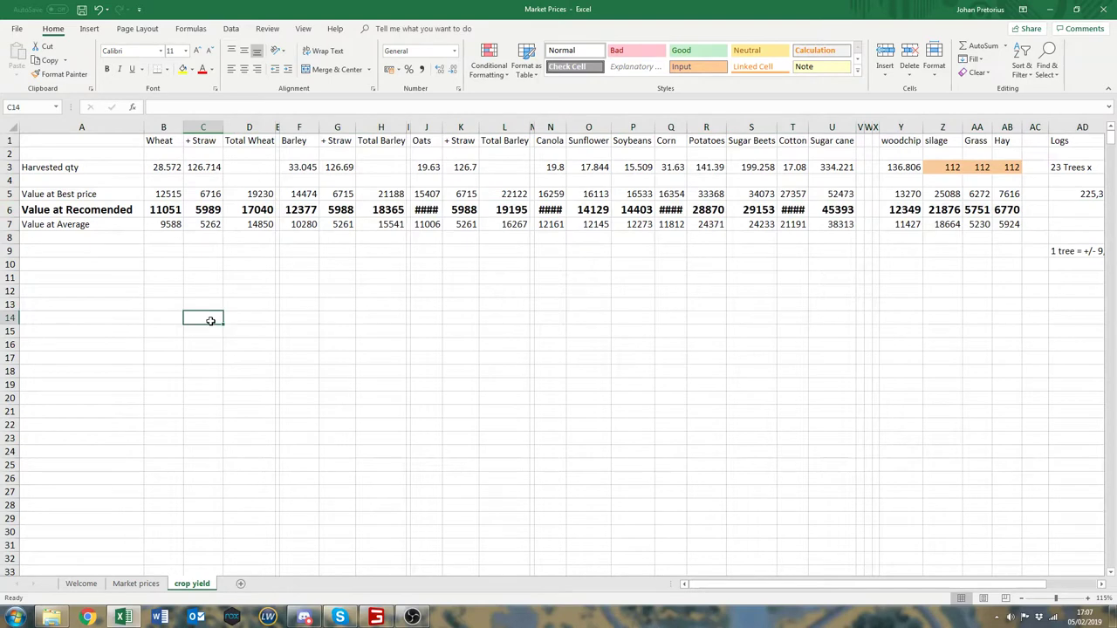
# AutoFit columns J, N, Q and T so Oats, Canola, Corn and Cotton show 13206, 14210, 14083, 24274.
pyautogui.doubleClick(443, 127)
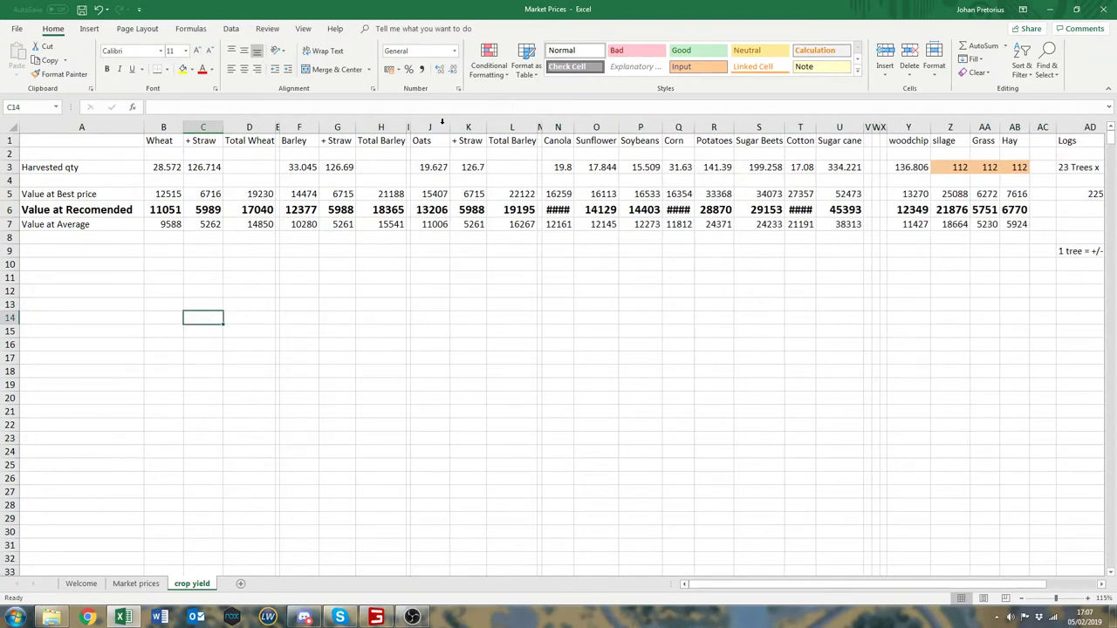
pyautogui.doubleClick(572, 127)
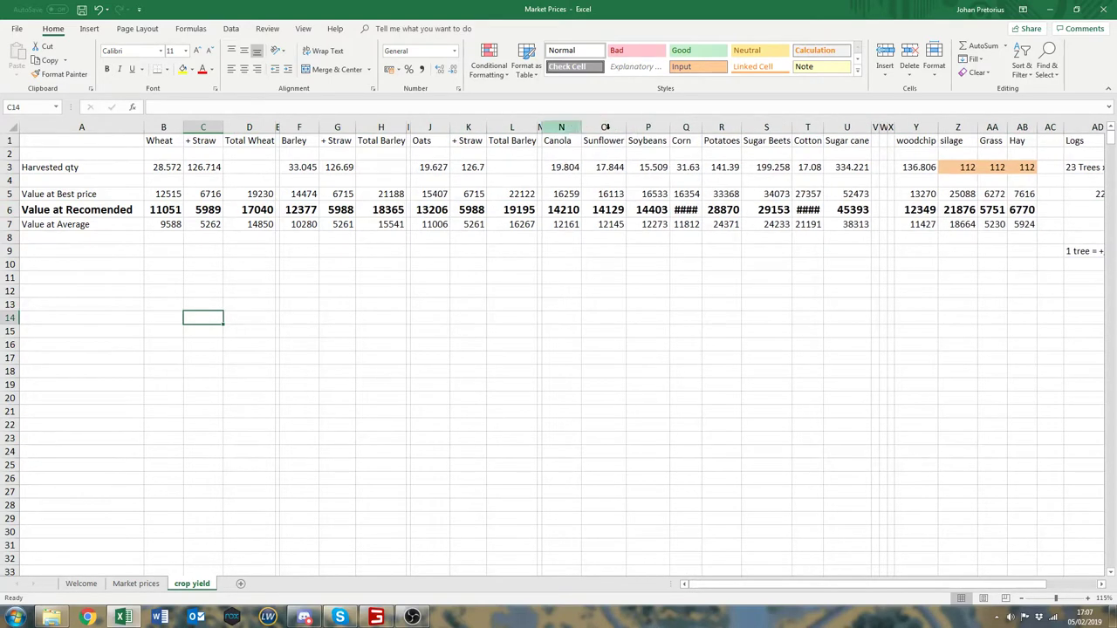
pyautogui.doubleClick(704, 127)
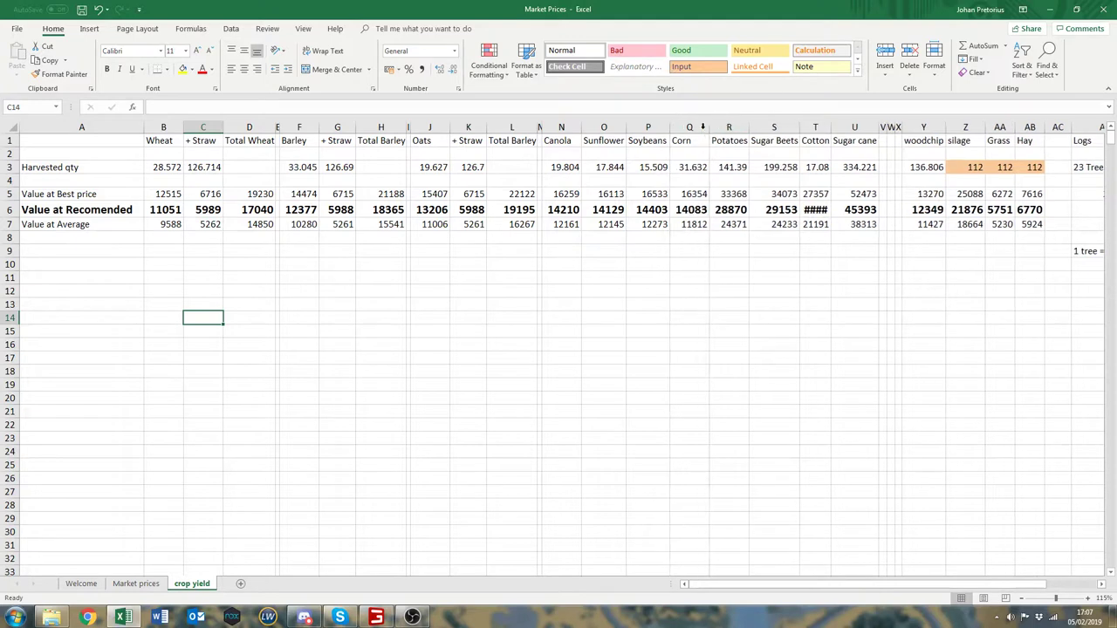
pyautogui.doubleClick(831, 126)
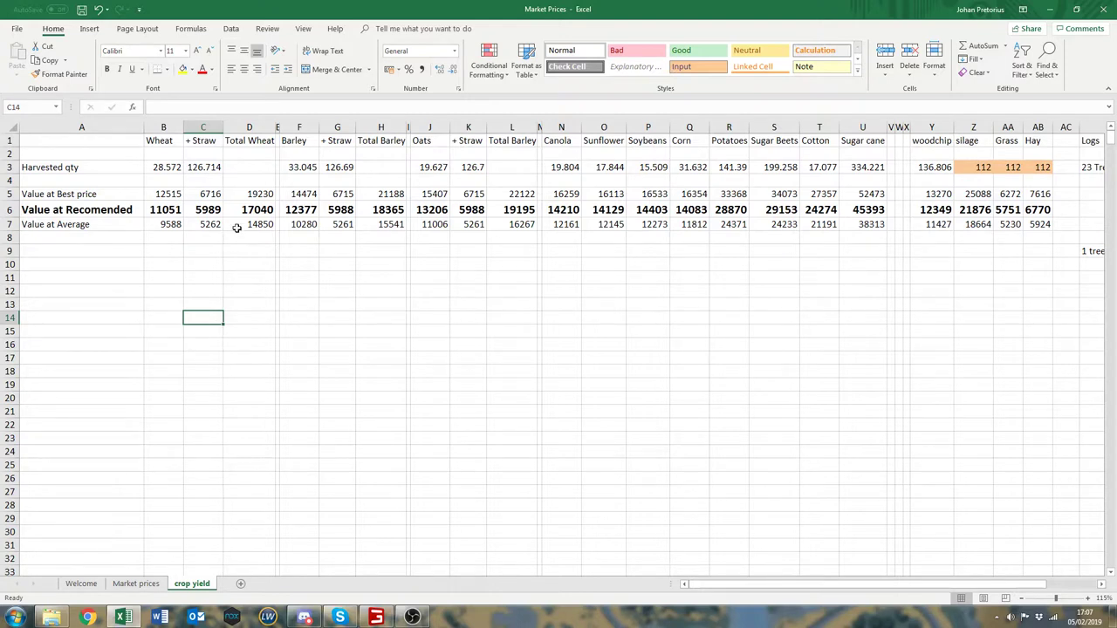
pyautogui.moveTo(512, 140); pyautogui.dragTo(146, 222)
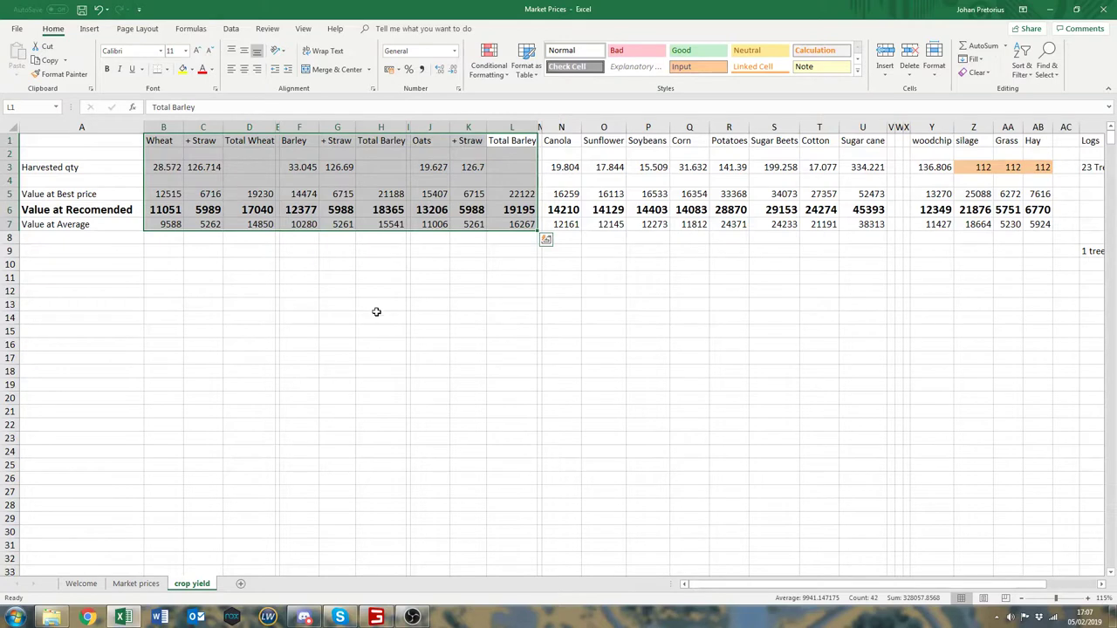
pyautogui.click(377, 314)
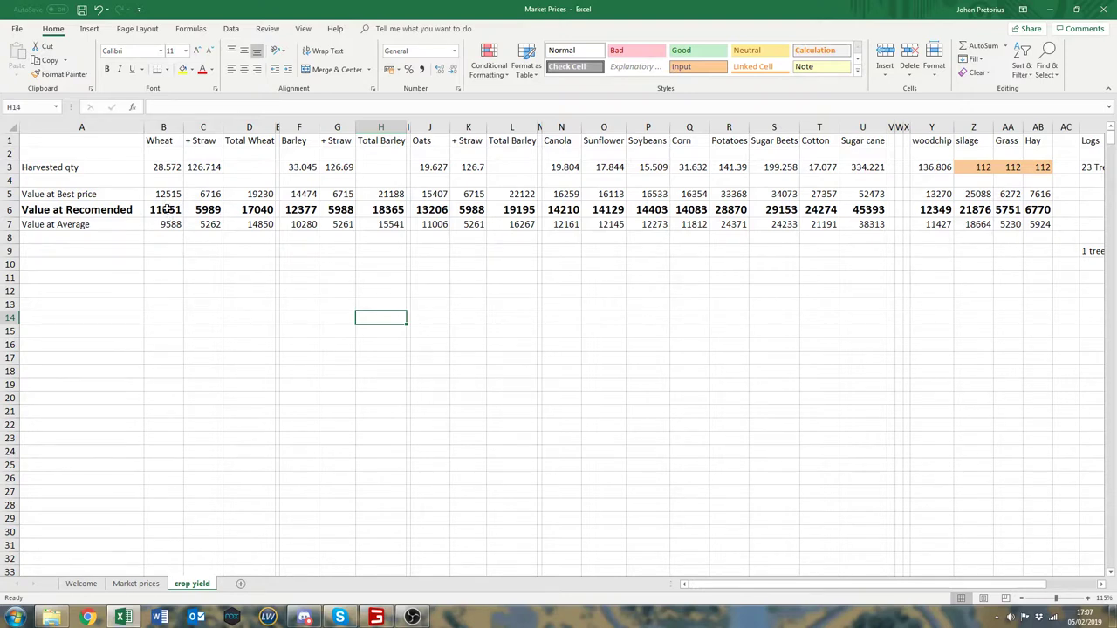
pyautogui.click(196, 210)
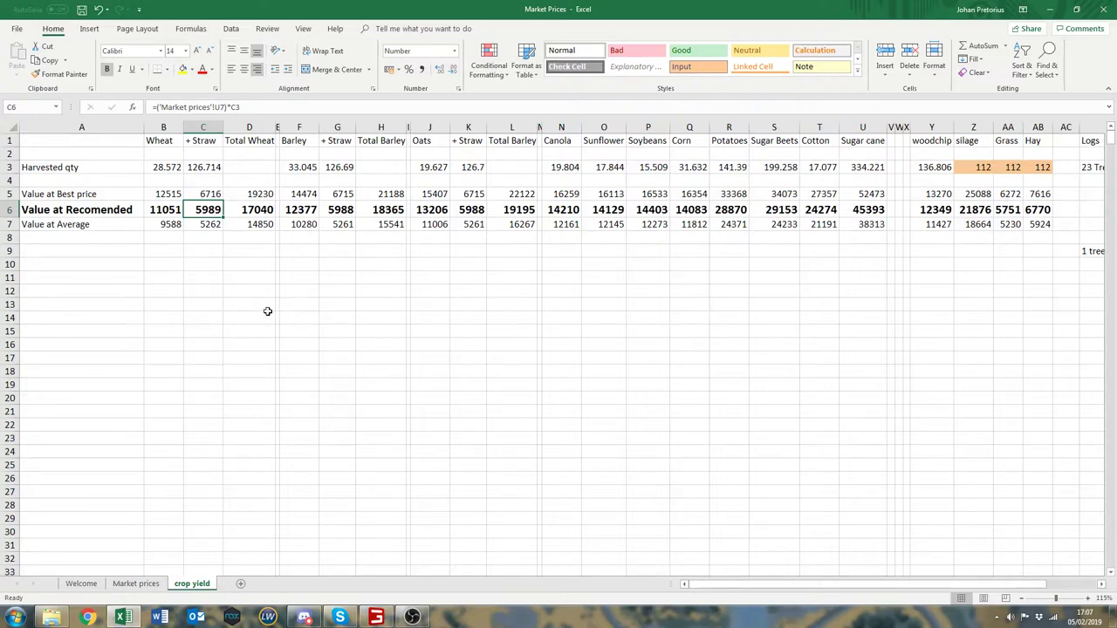
pyautogui.click(158, 212)
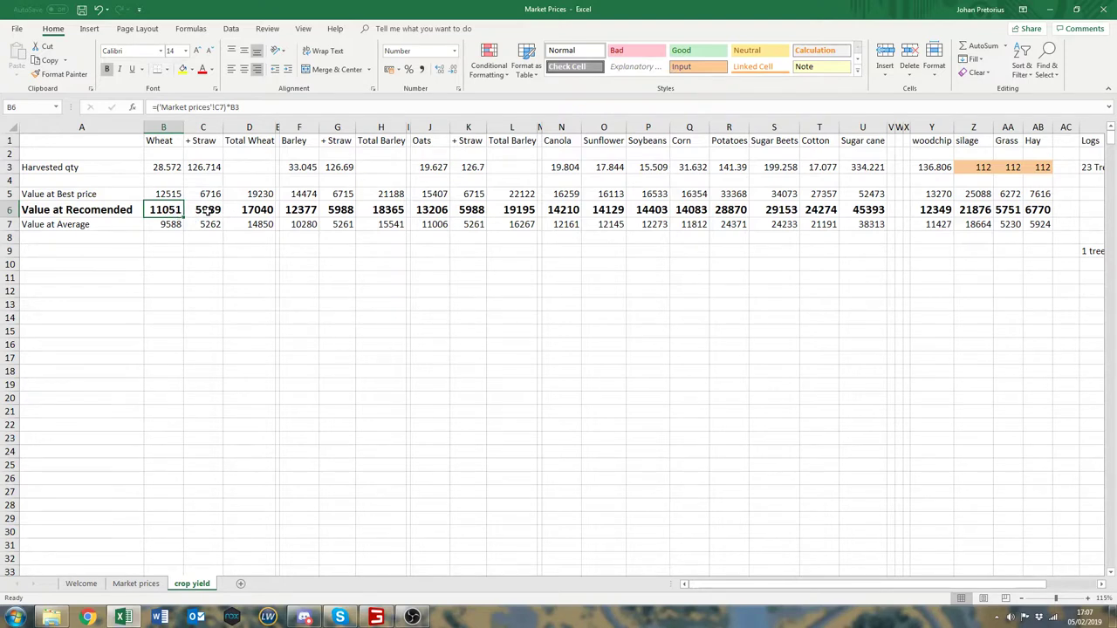
pyautogui.click(213, 210)
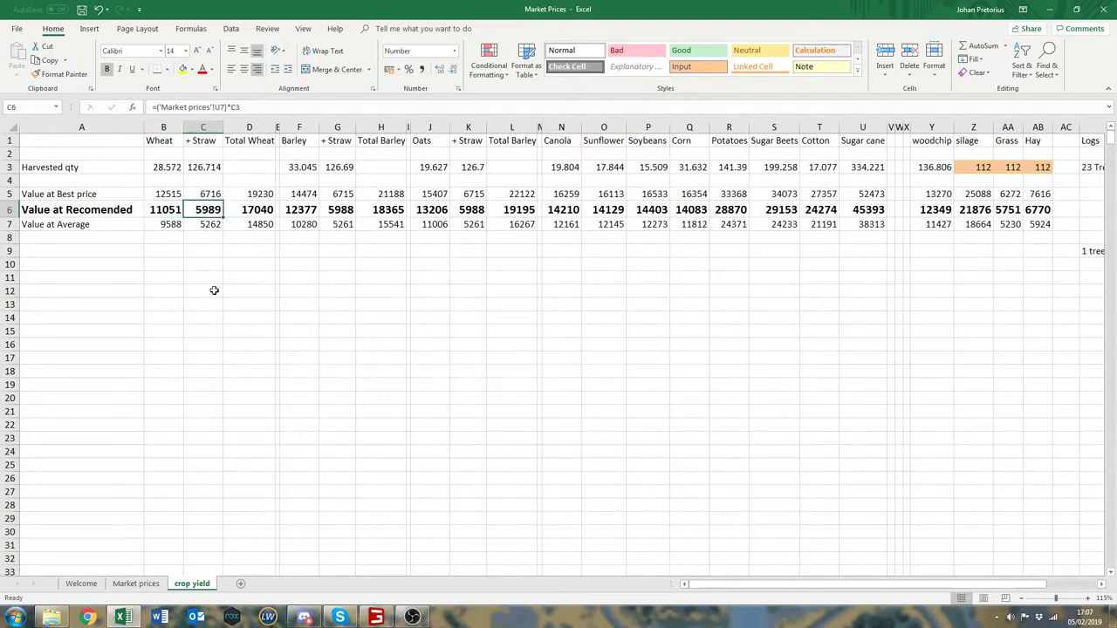
pyautogui.click(268, 213)
pyautogui.press('Left')
pyautogui.click(268, 212)
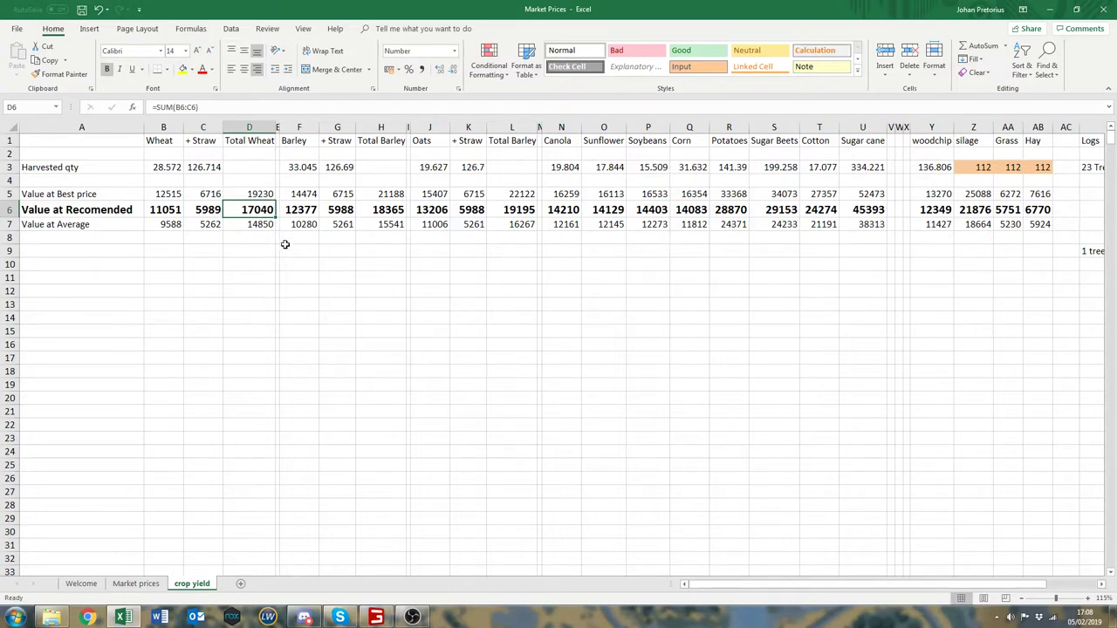
pyautogui.click(253, 328)
pyautogui.click(395, 207)
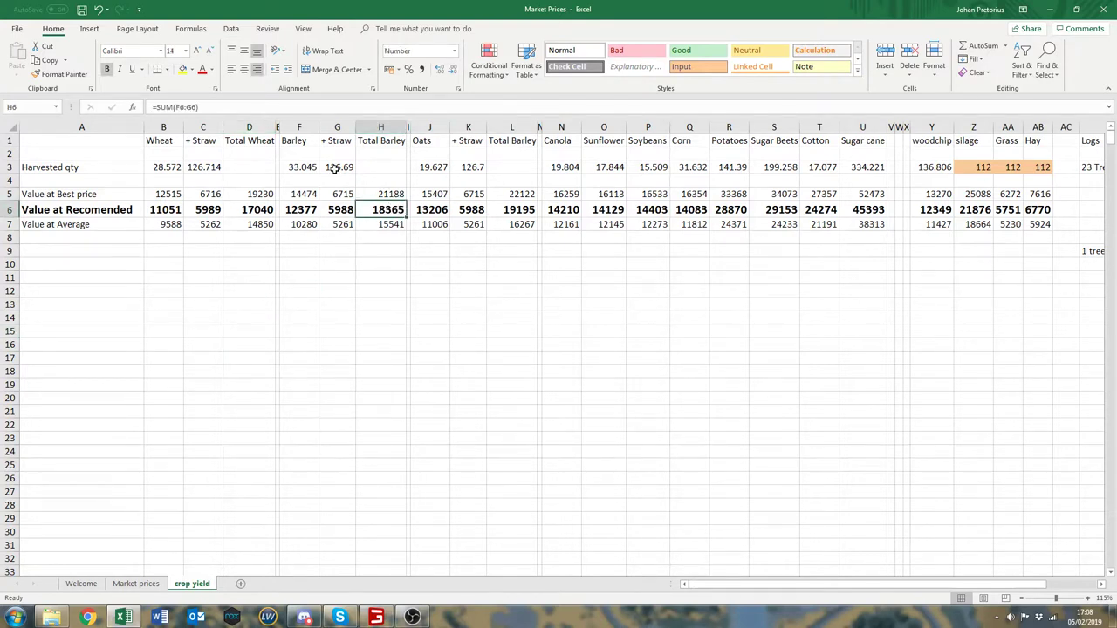
pyautogui.click(300, 169)
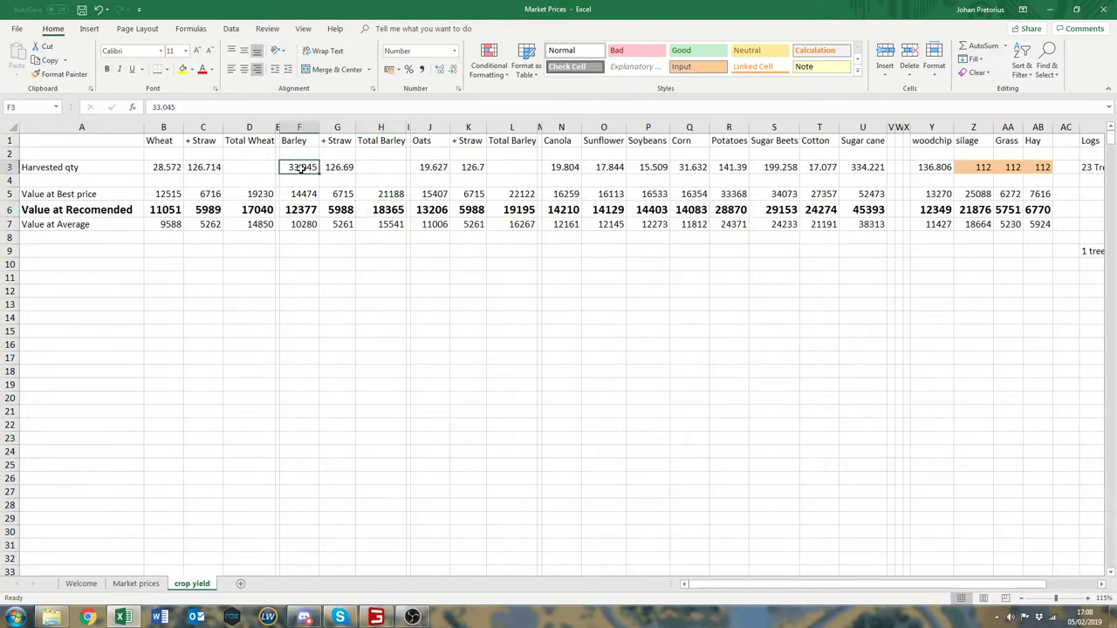
pyautogui.click(179, 169)
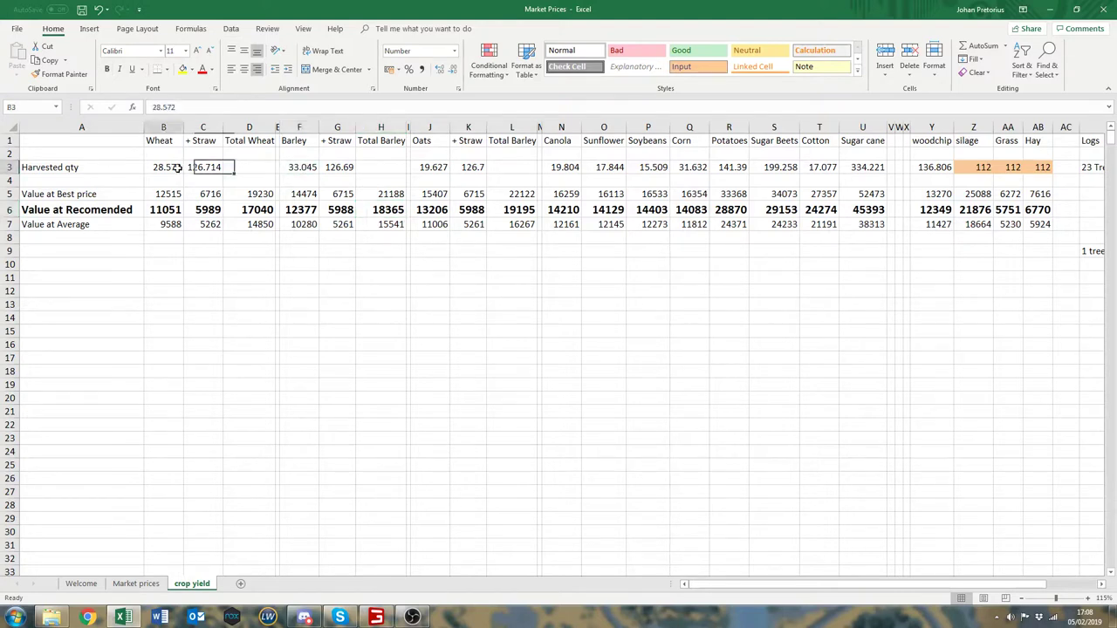
pyautogui.click(376, 211)
pyautogui.click(297, 167)
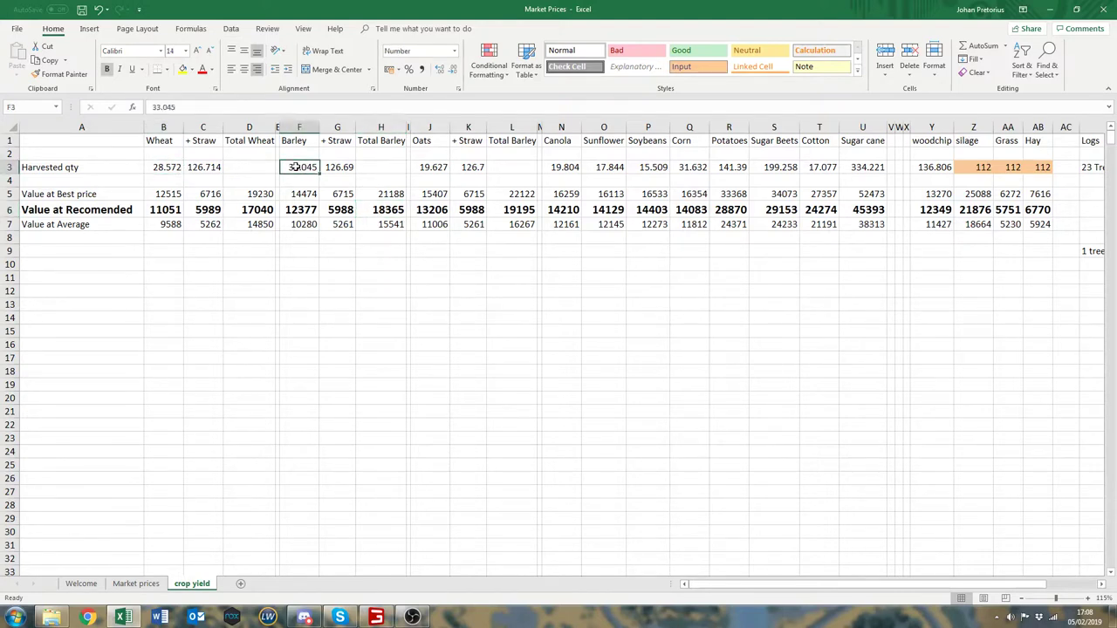
pyautogui.click(387, 208)
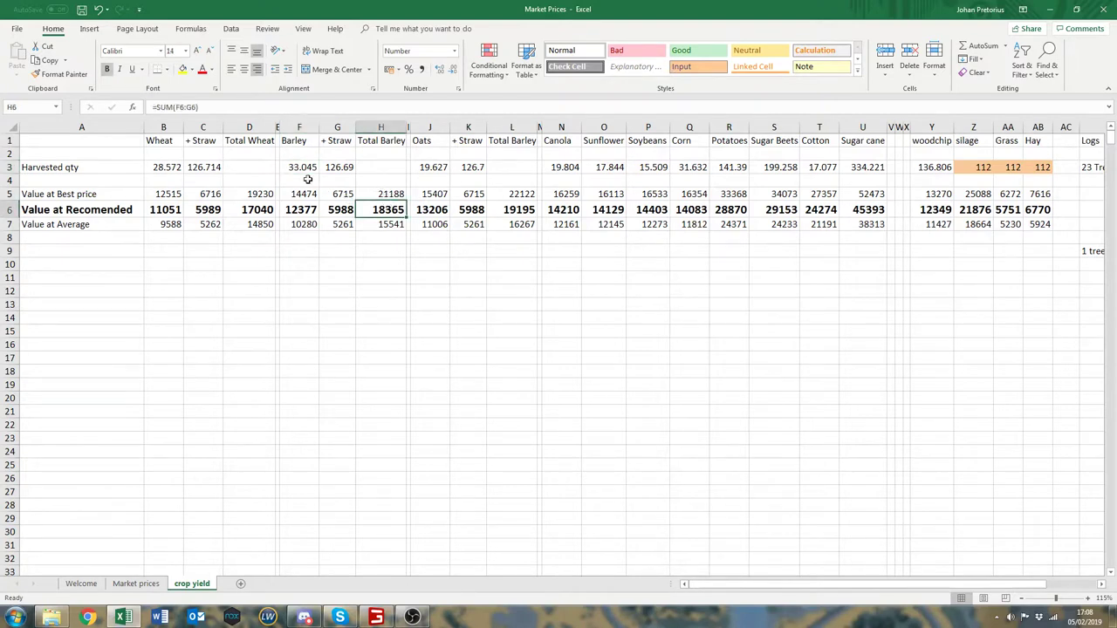
pyautogui.click(432, 168)
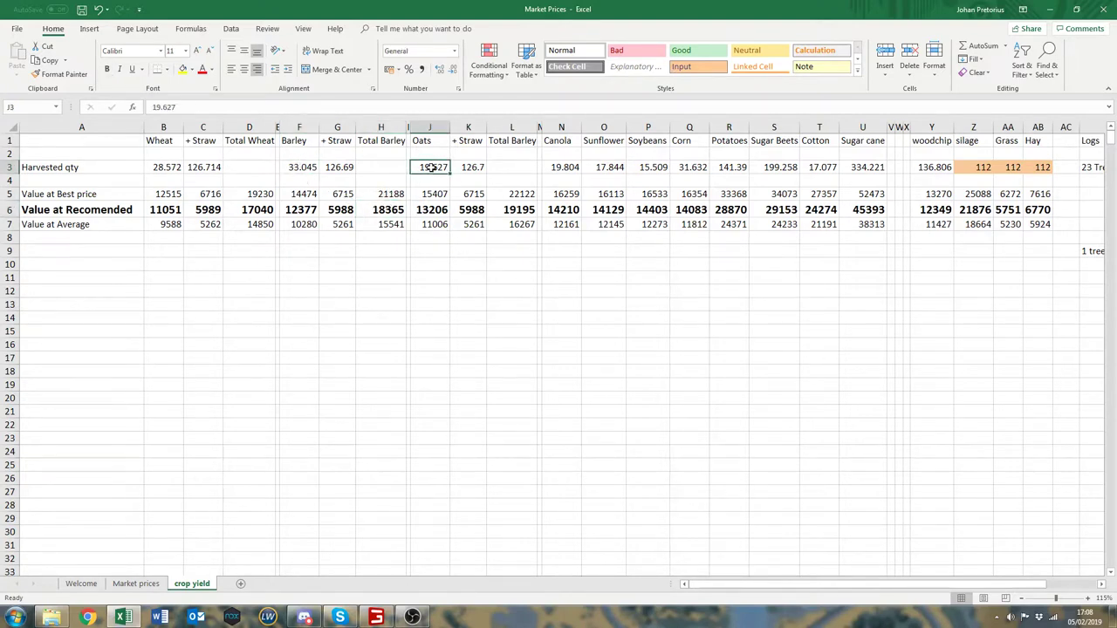
pyautogui.click(518, 210)
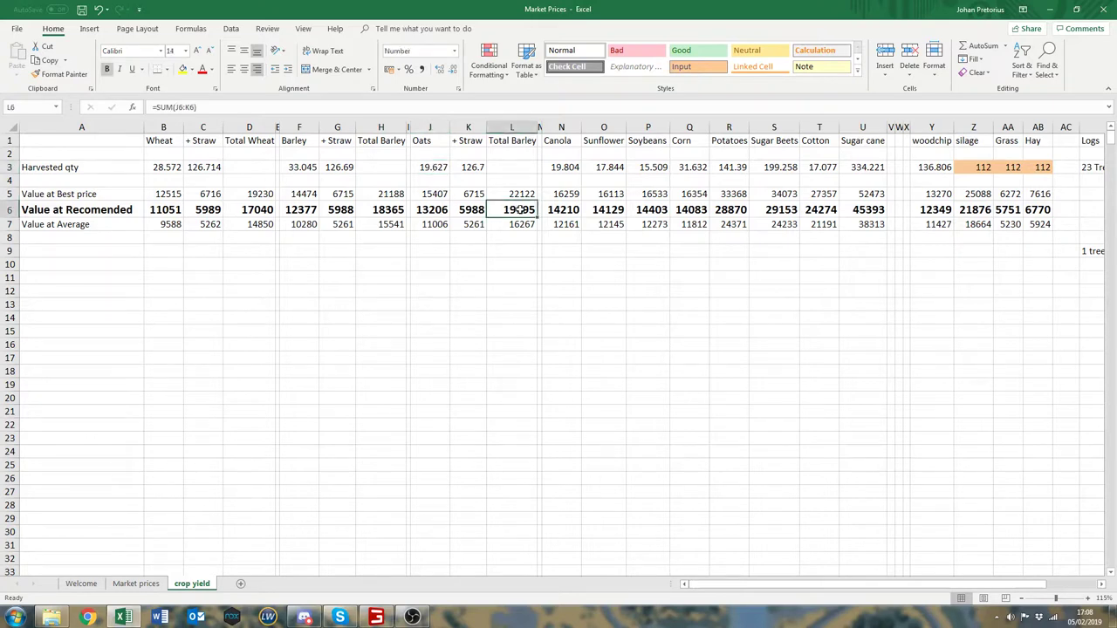
pyautogui.click(465, 210)
pyautogui.click(350, 210)
pyautogui.click(202, 215)
pyautogui.click(432, 210)
pyautogui.click(471, 211)
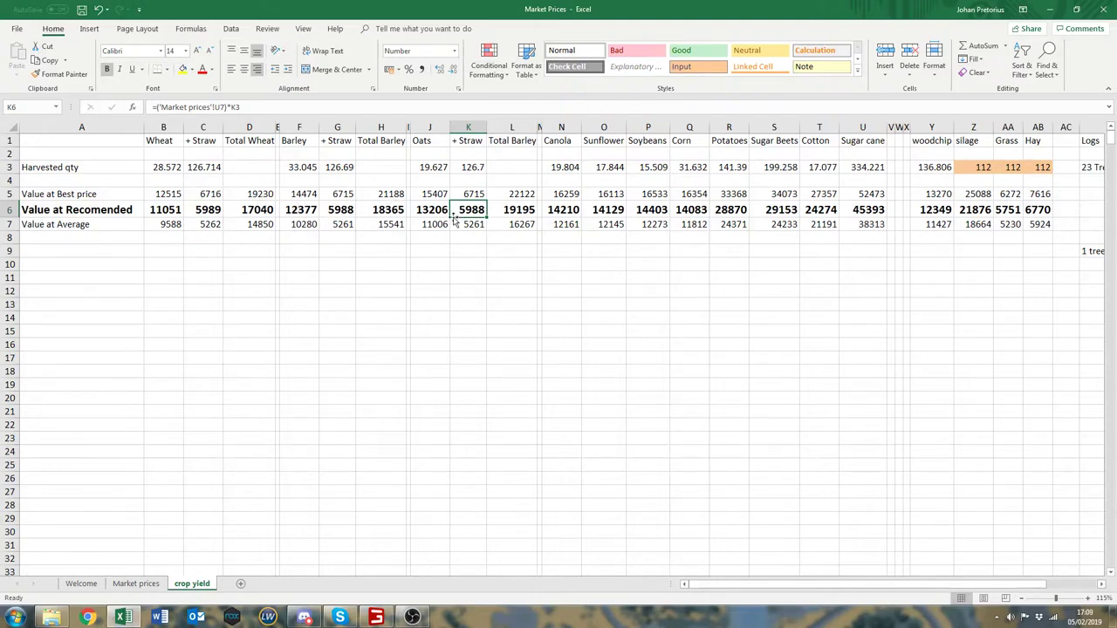
pyautogui.click(527, 213)
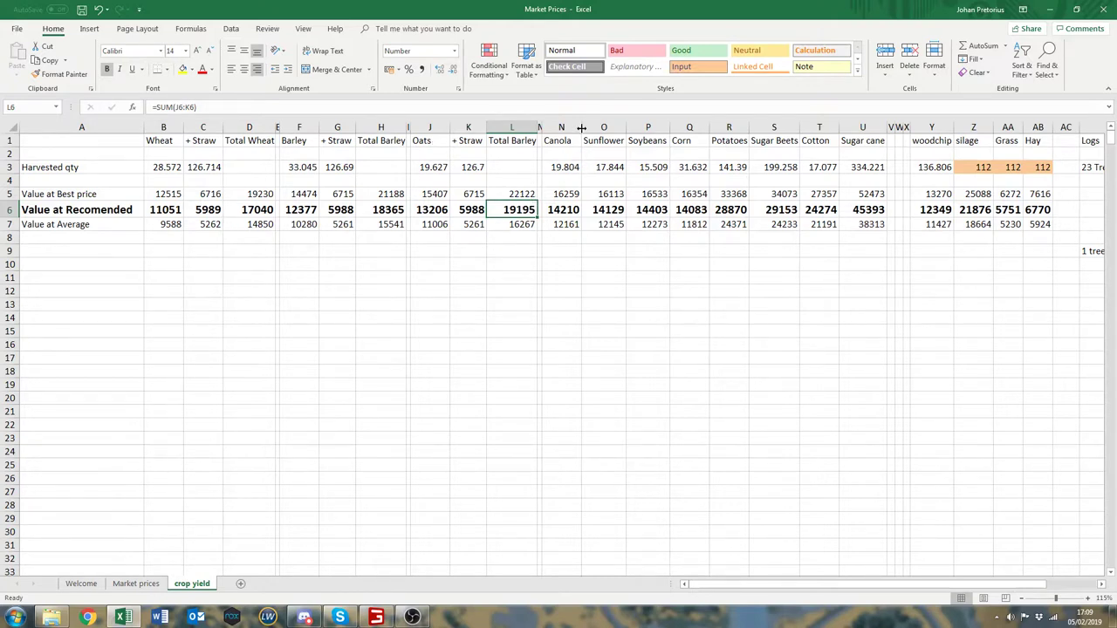
pyautogui.click(569, 208)
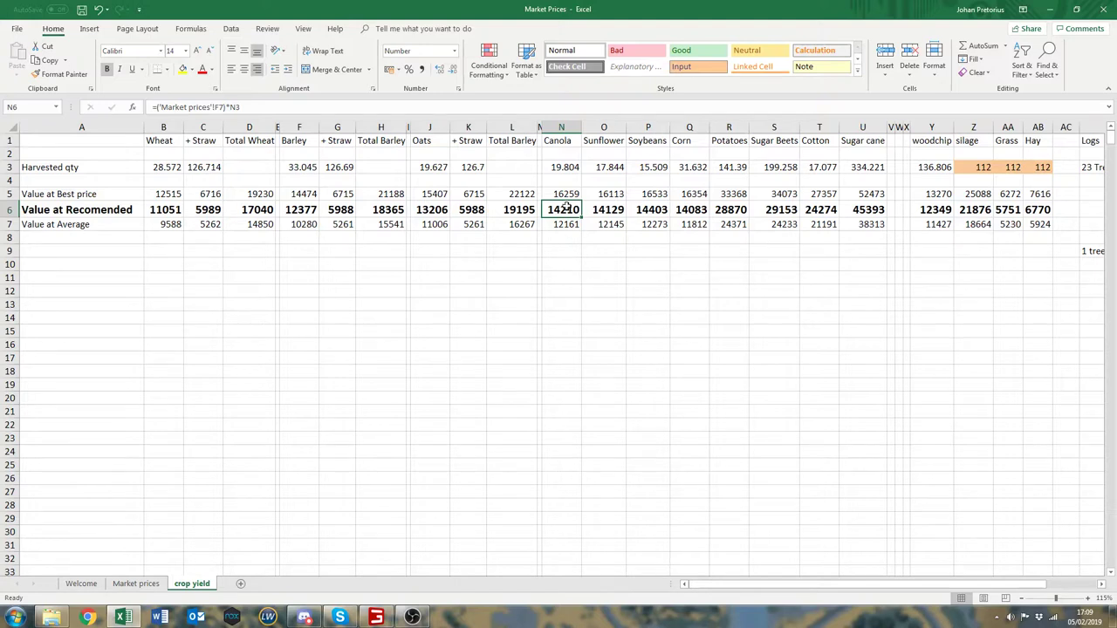
pyautogui.click(469, 209)
pyautogui.click(571, 208)
pyautogui.click(429, 207)
pyautogui.click(166, 216)
pyautogui.moveTo(184, 218); pyautogui.dragTo(445, 218)
pyautogui.click(589, 209)
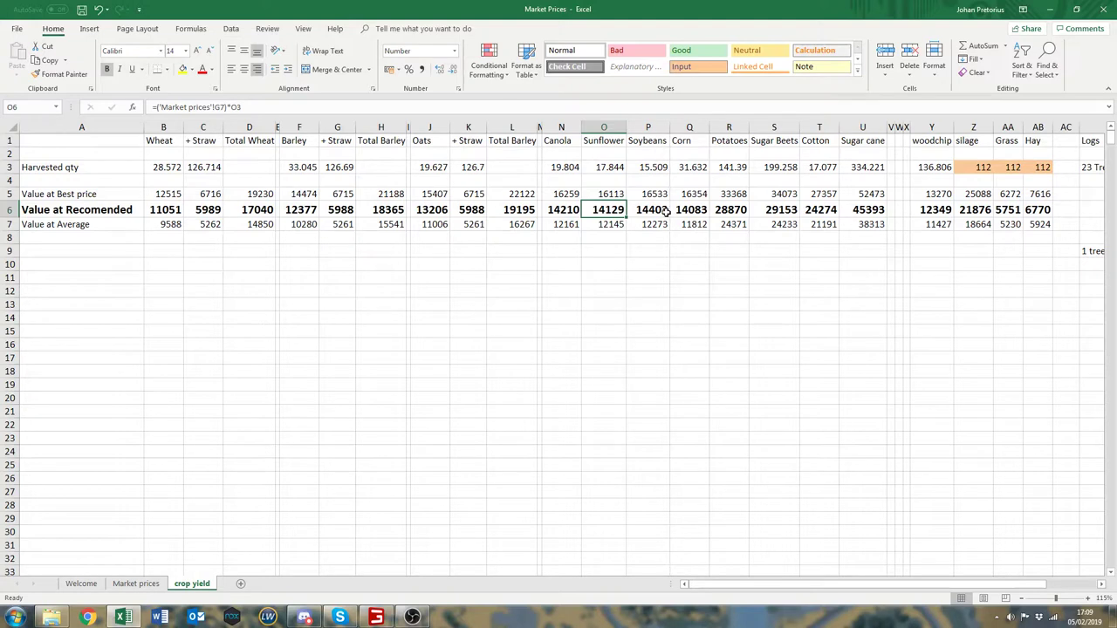
pyautogui.click(568, 208)
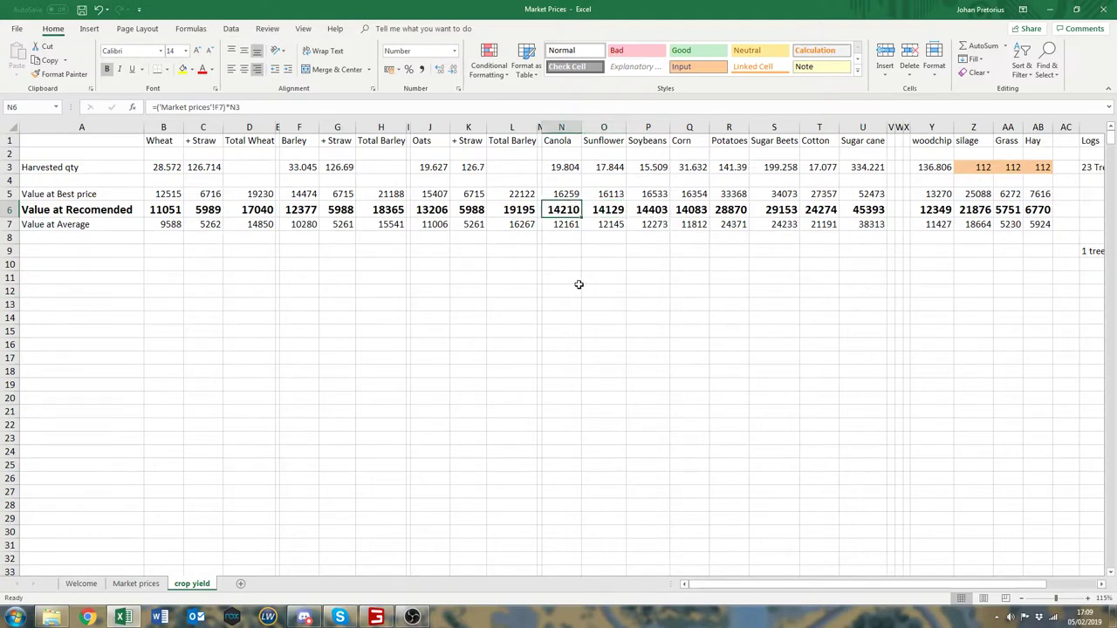
pyautogui.click(602, 216)
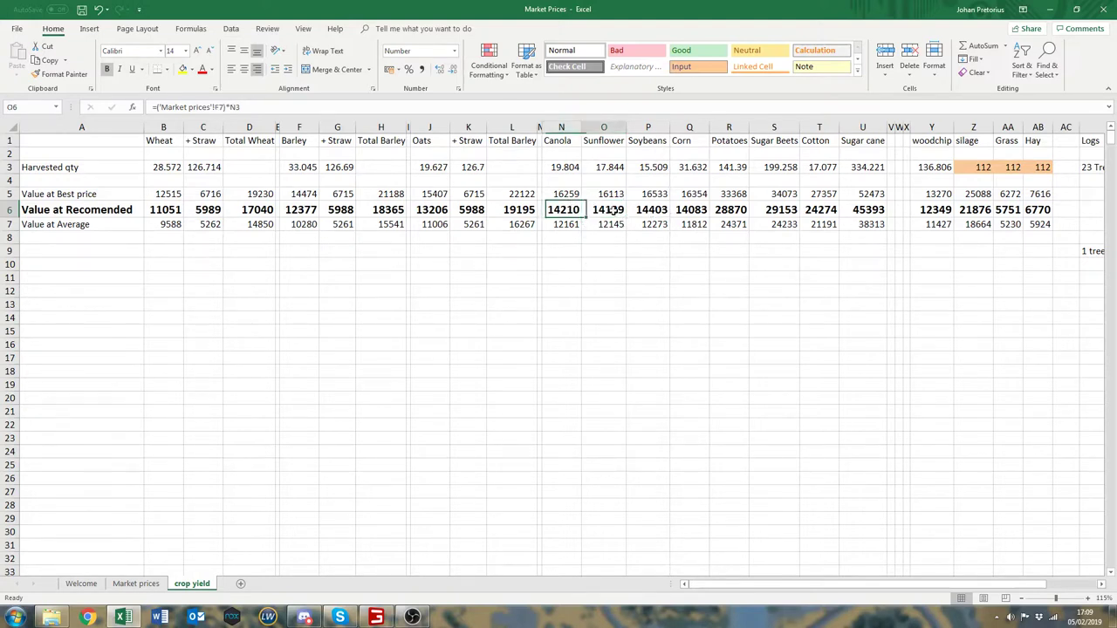
pyautogui.click(658, 208)
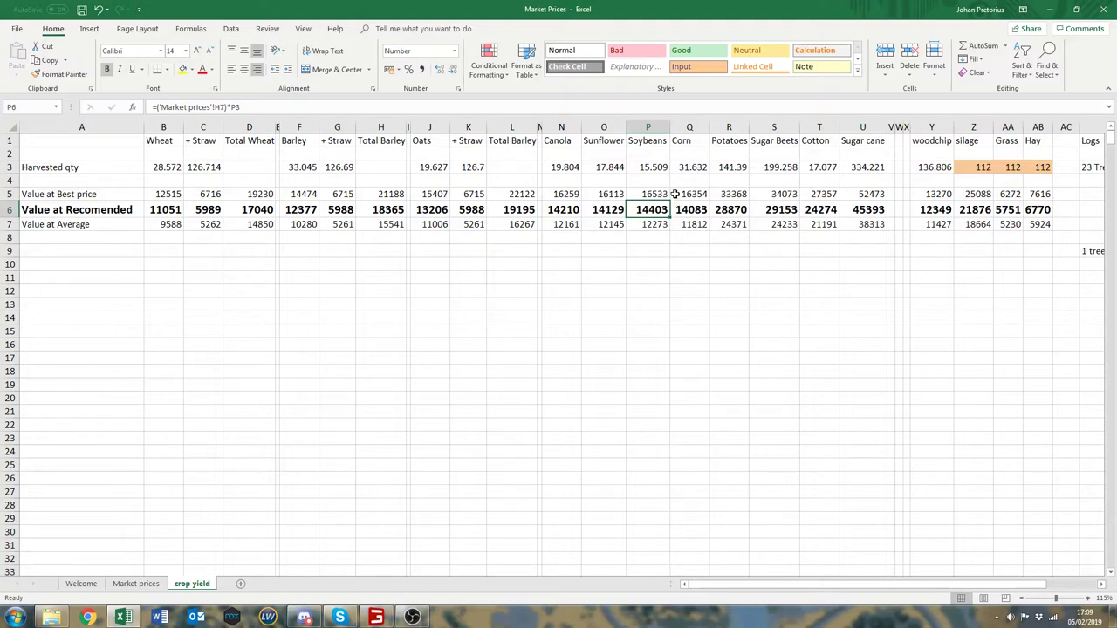
pyautogui.click(615, 209)
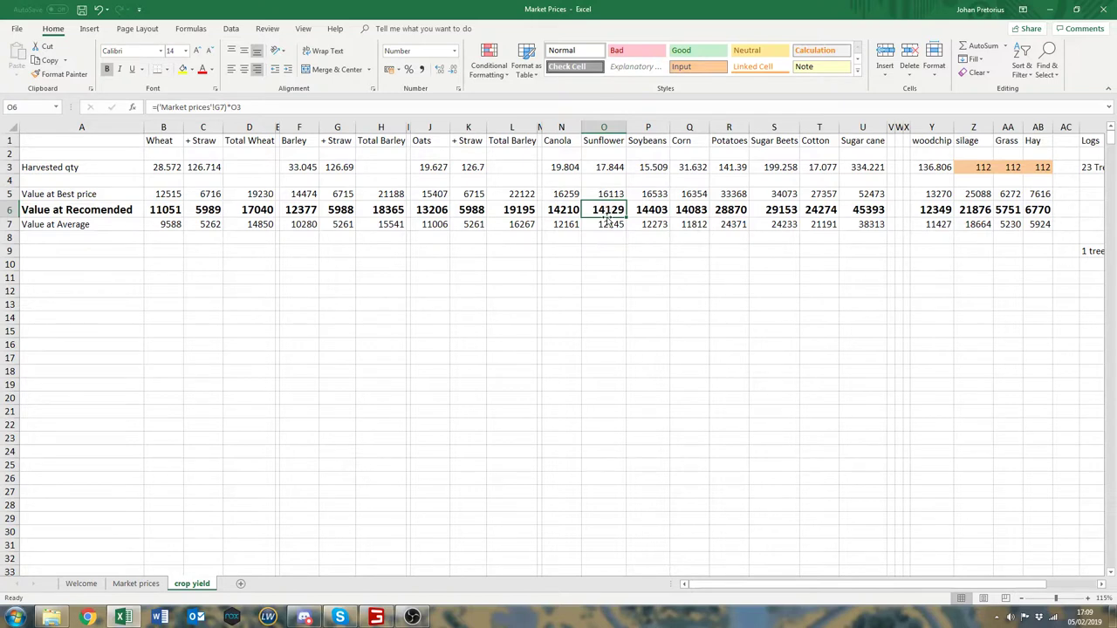
pyautogui.click(731, 210)
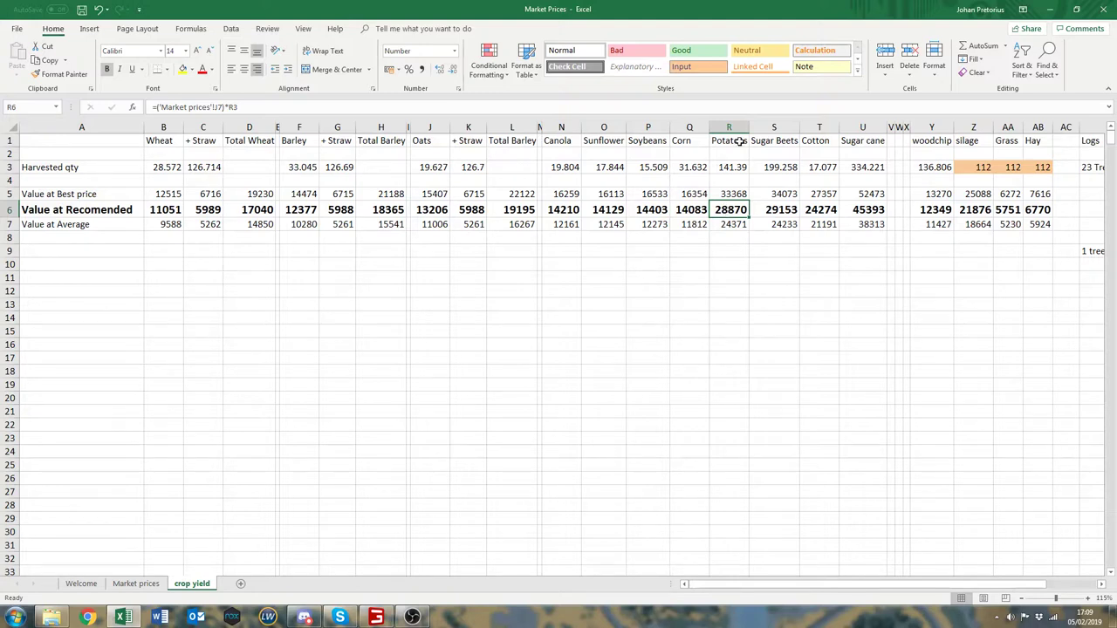
pyautogui.click(699, 210)
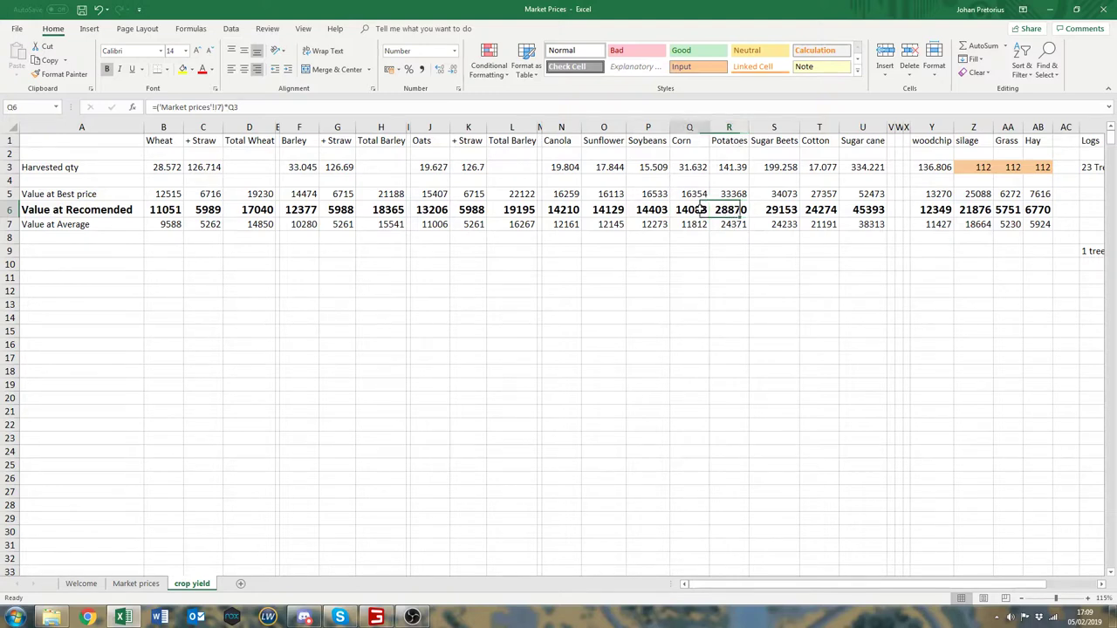
pyautogui.click(614, 209)
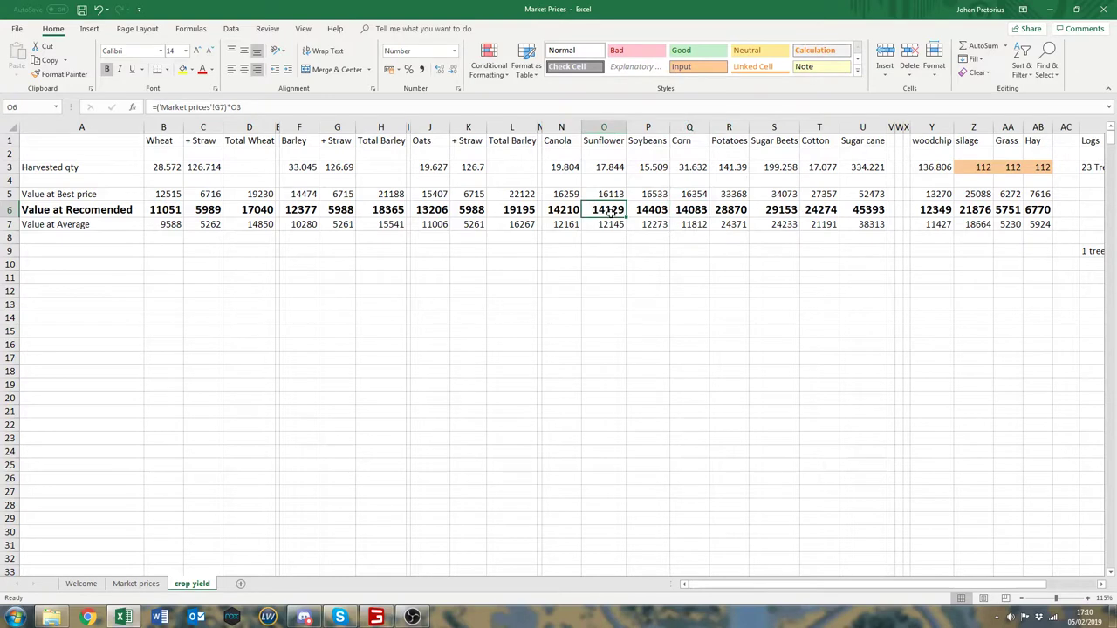
pyautogui.click(568, 209)
pyautogui.moveTo(590, 209); pyautogui.dragTo(693, 210)
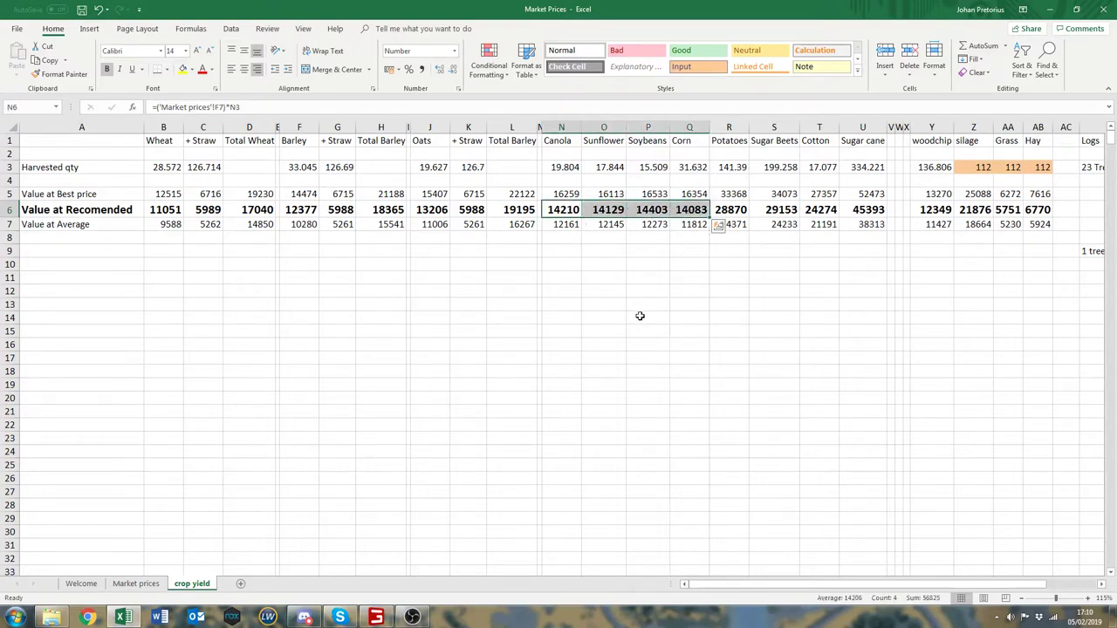
pyautogui.click(641, 211)
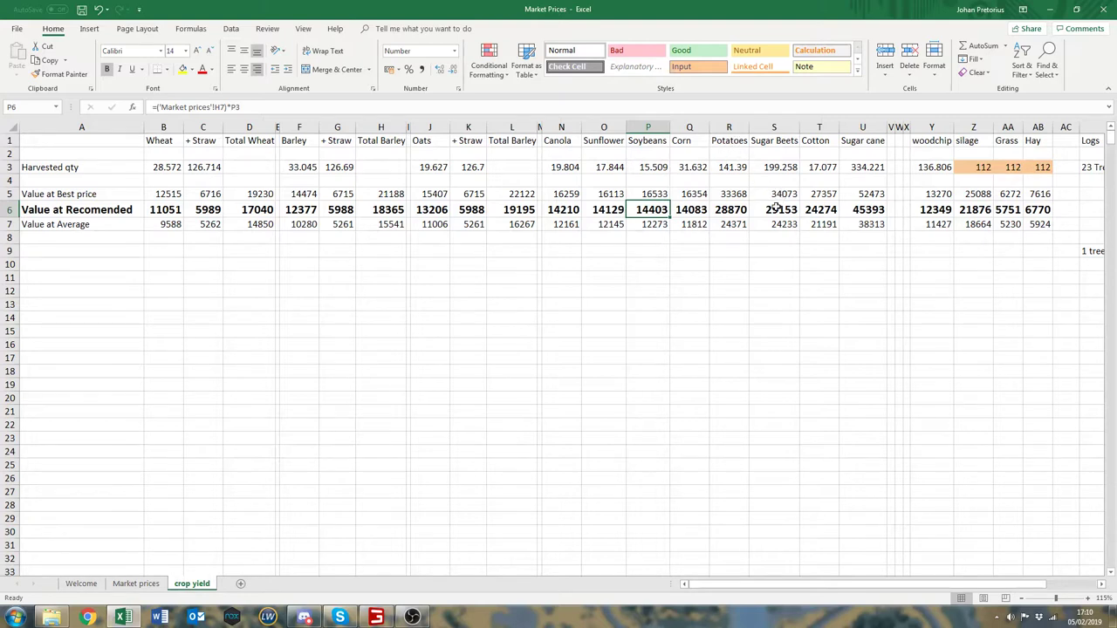
pyautogui.press('Right')
pyautogui.press('Right')
pyautogui.press('Right')
pyautogui.click(736, 209)
pyautogui.click(771, 209)
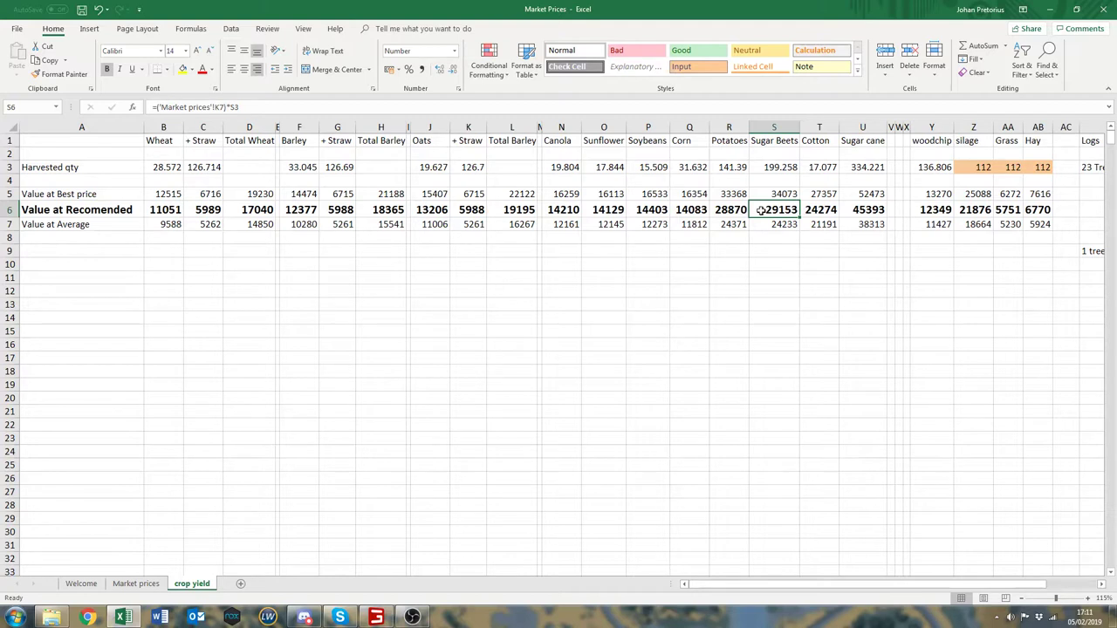
pyautogui.click(859, 208)
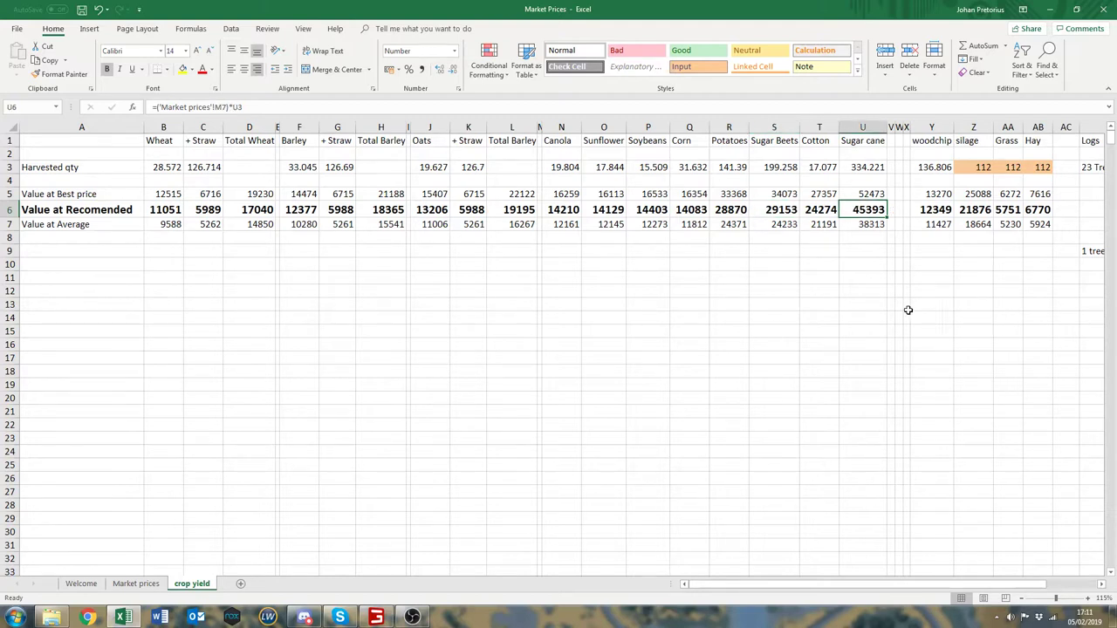
pyautogui.click(822, 212)
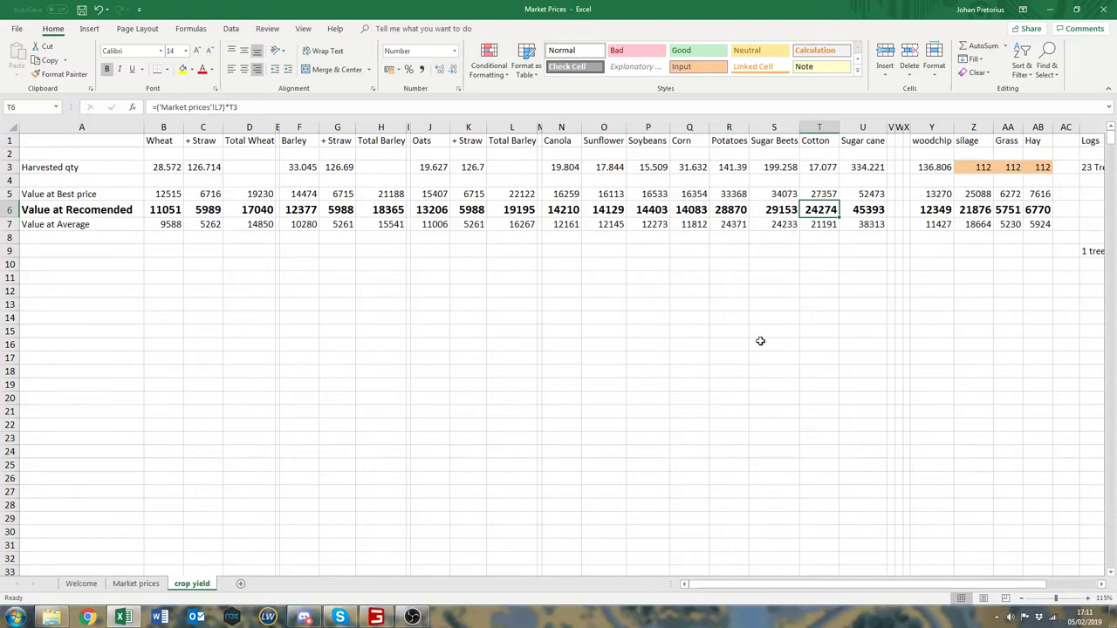
pyautogui.click(859, 210)
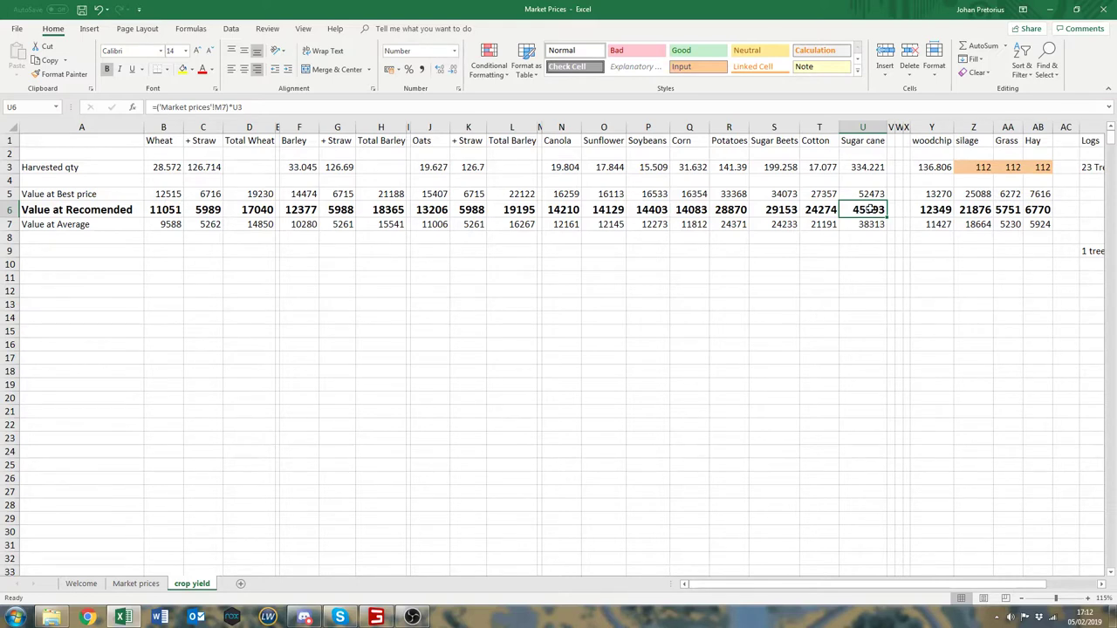
pyautogui.click(863, 167)
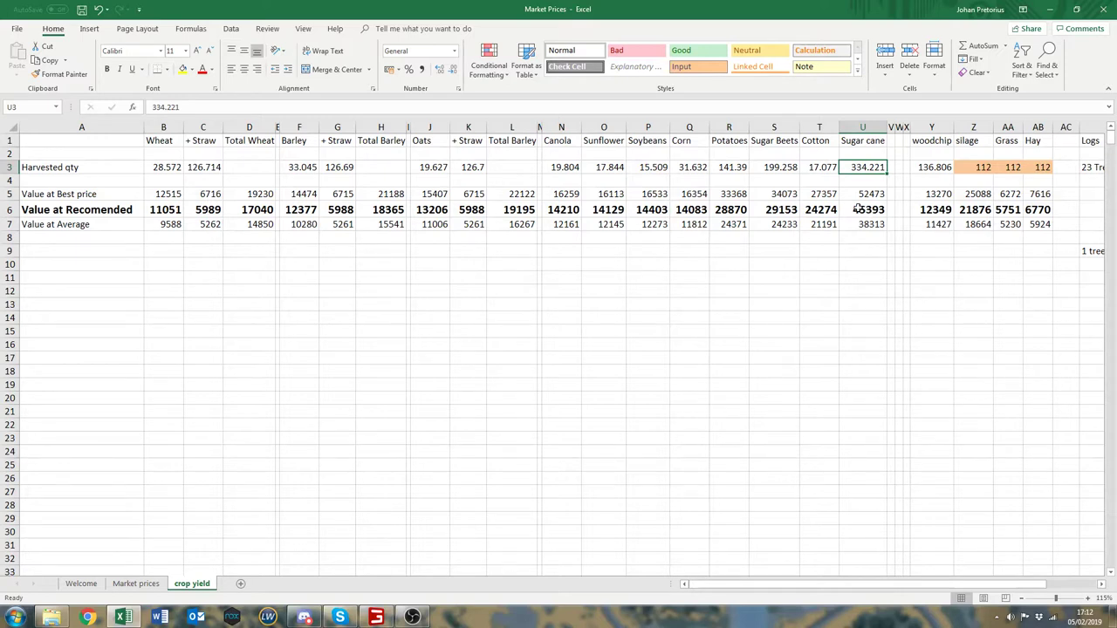
pyautogui.moveTo(862, 137); pyautogui.dragTo(862, 253)
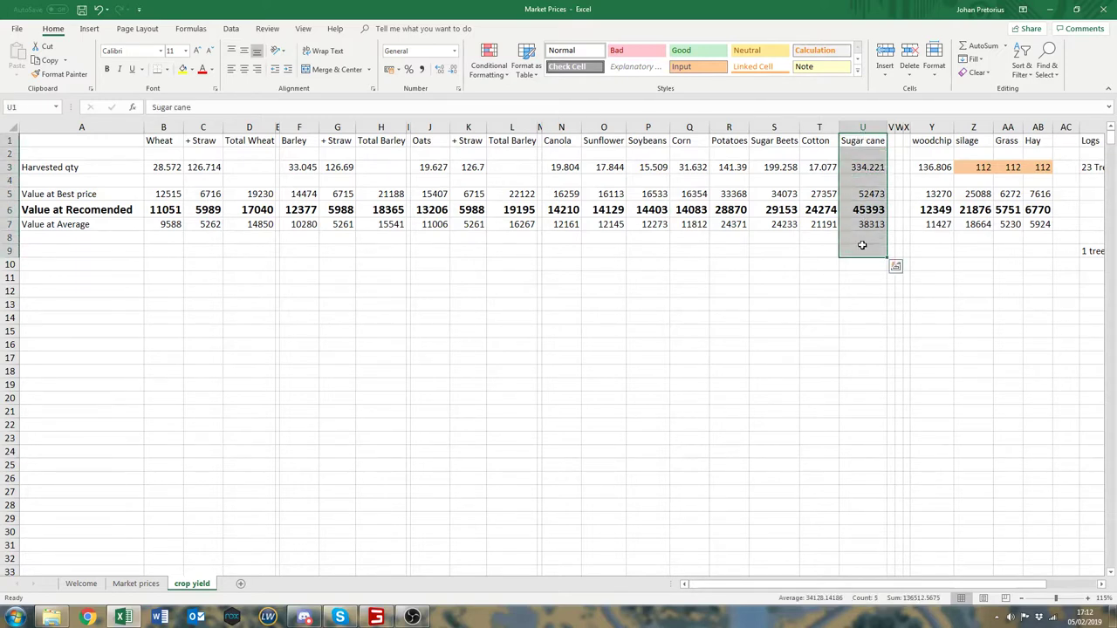
pyautogui.click(865, 210)
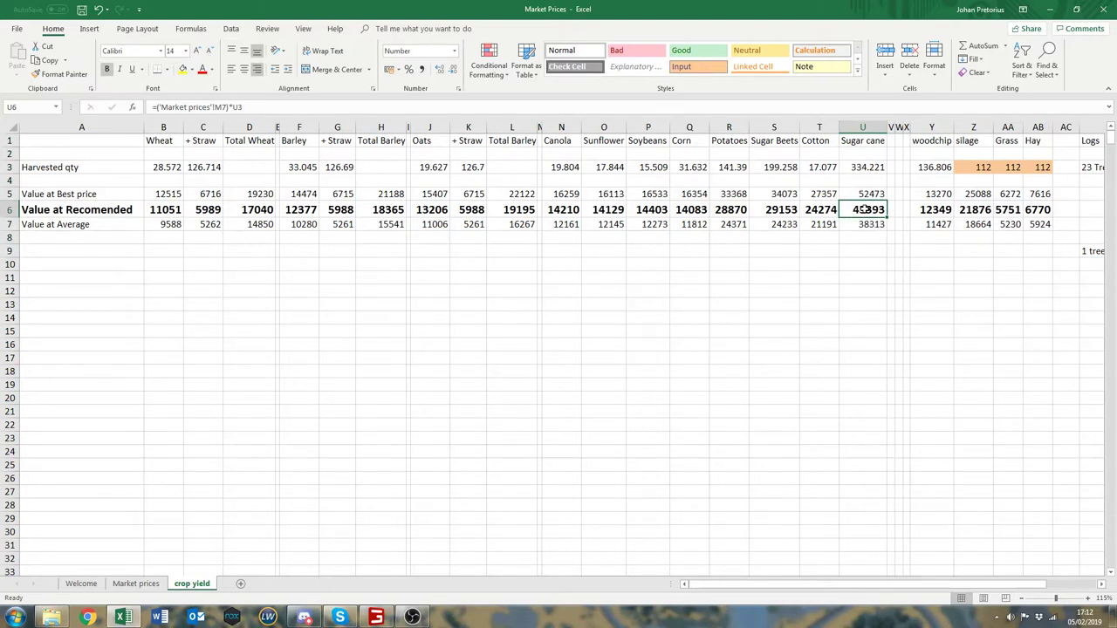
pyautogui.moveTo(869, 164); pyautogui.dragTo(864, 225)
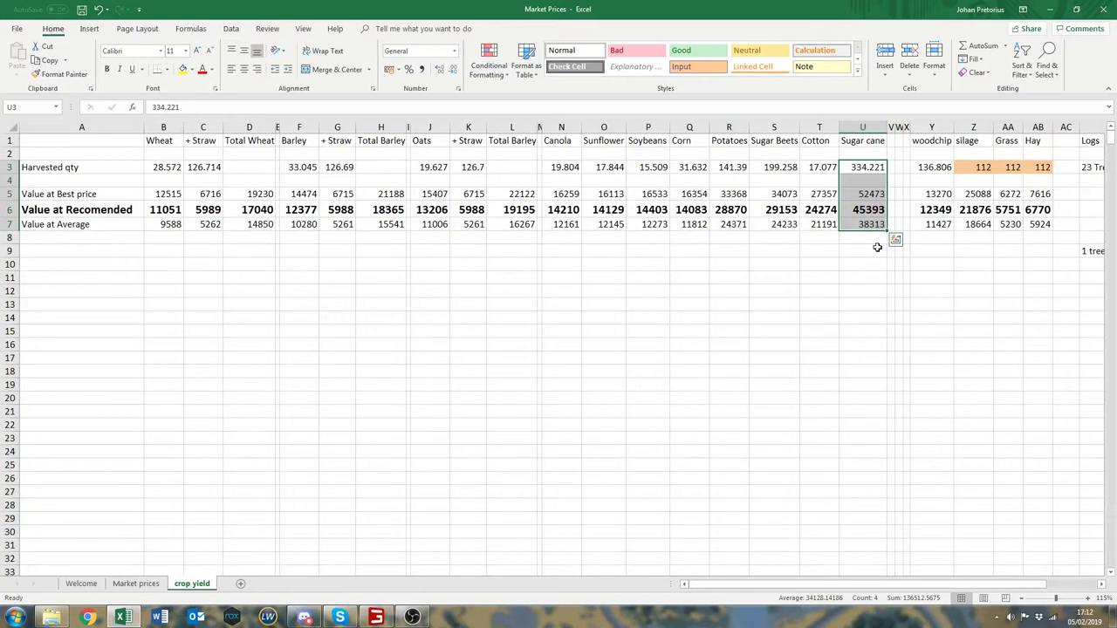
pyautogui.click(865, 169)
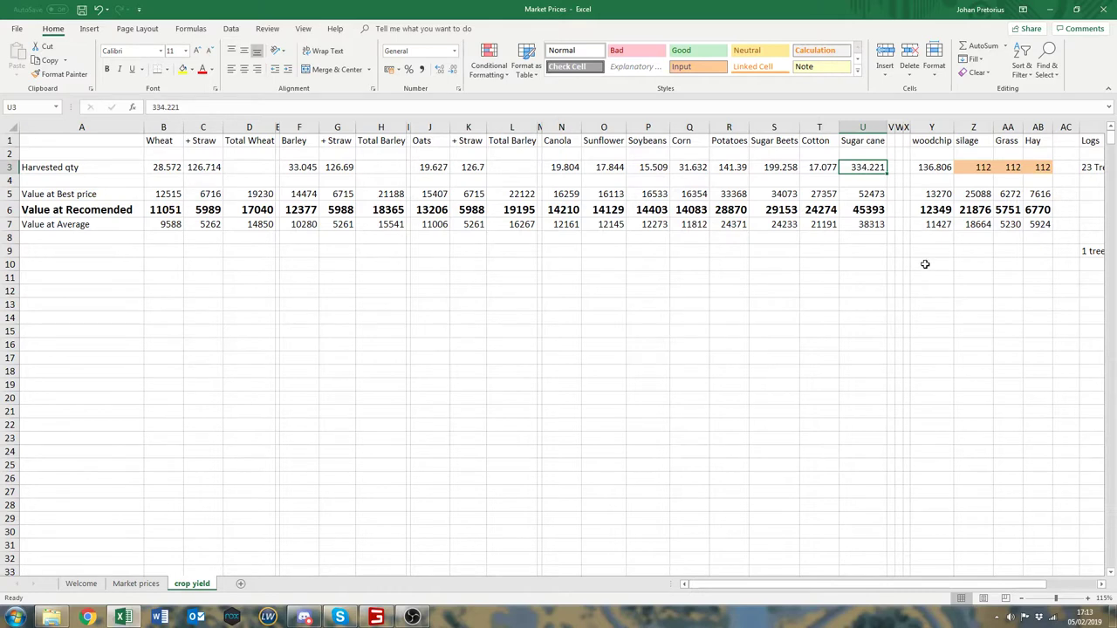
pyautogui.click(932, 168)
pyautogui.click(941, 142)
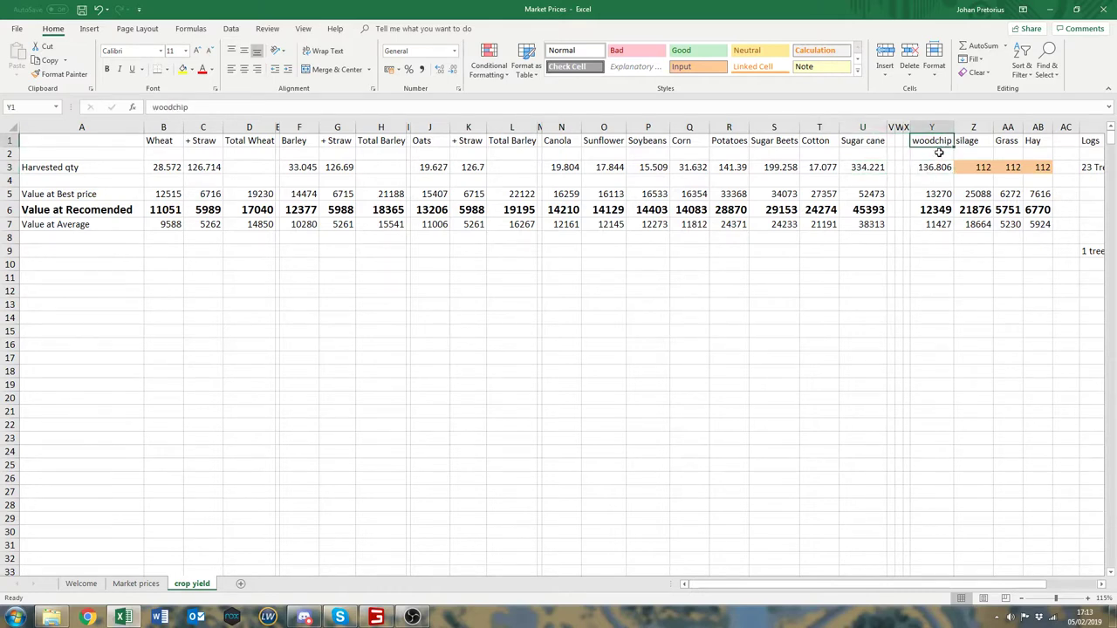
pyautogui.click(942, 166)
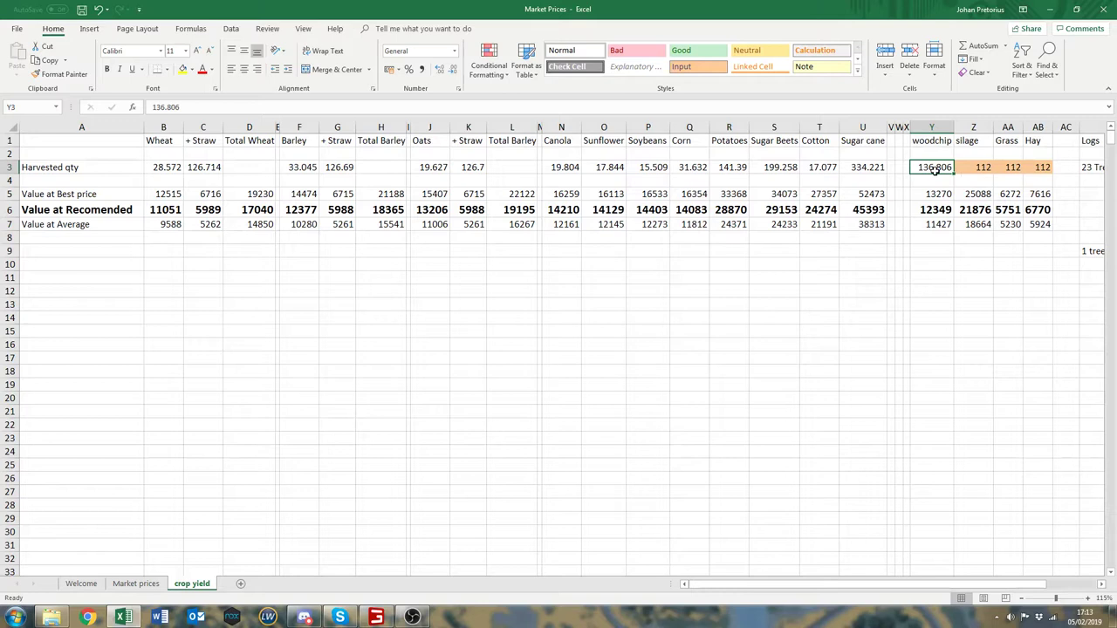
pyautogui.click(935, 210)
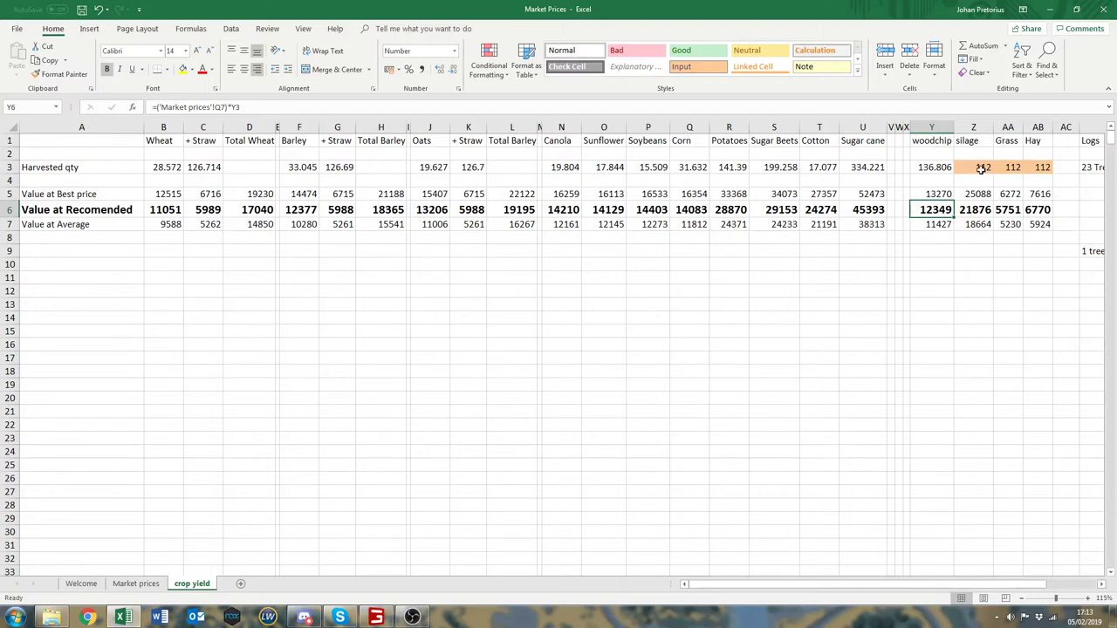
pyautogui.moveTo(971, 141); pyautogui.dragTo(1034, 141)
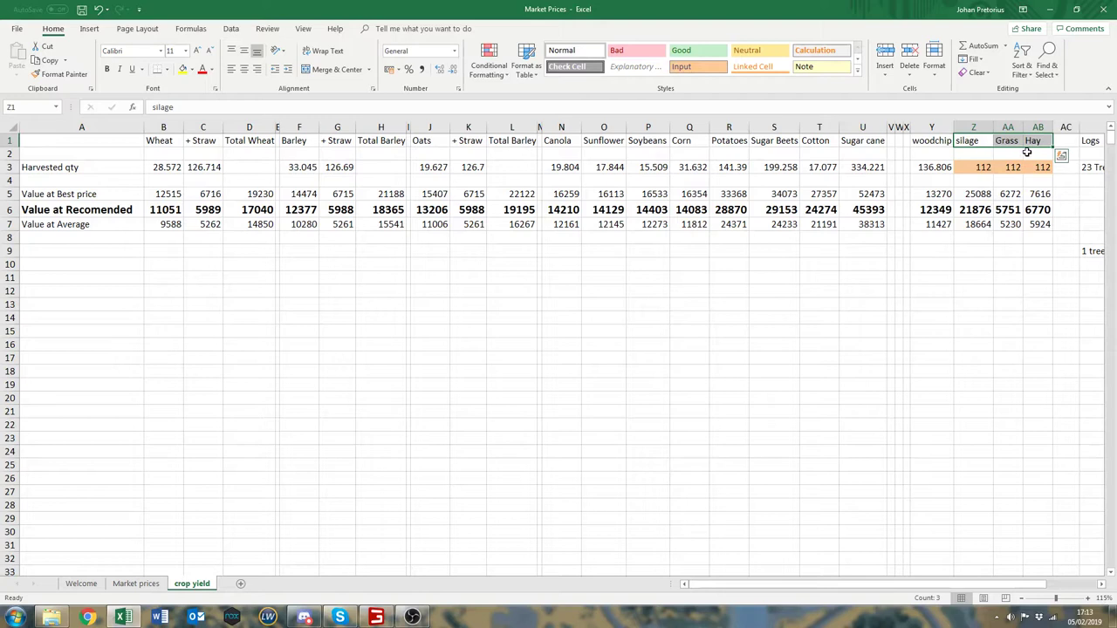
pyautogui.click(1027, 153)
pyautogui.click(1009, 210)
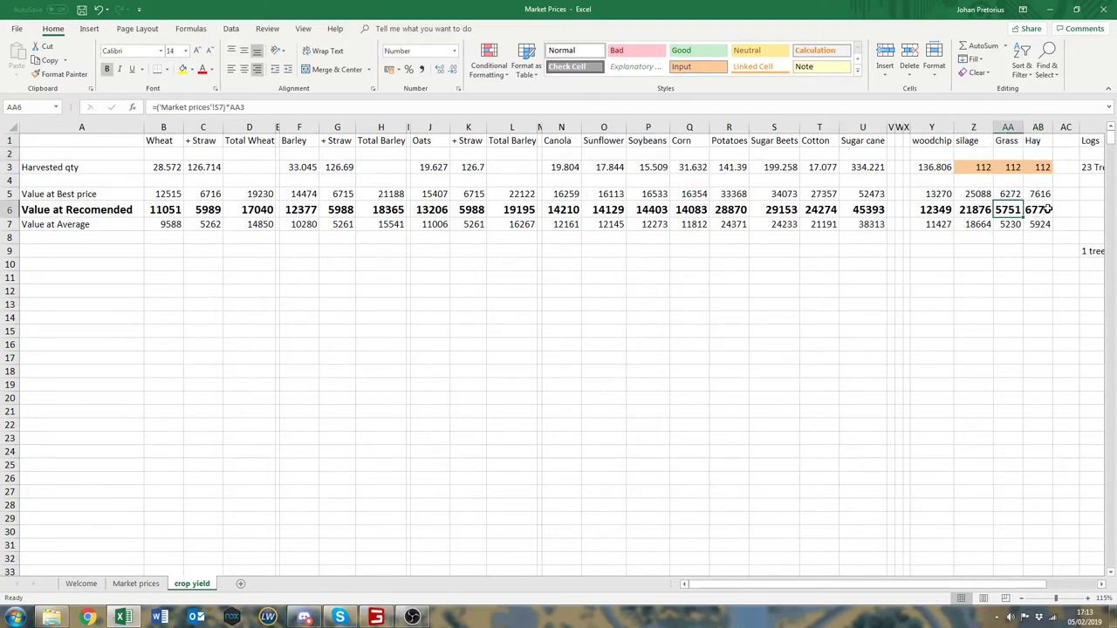
pyautogui.click(1047, 210)
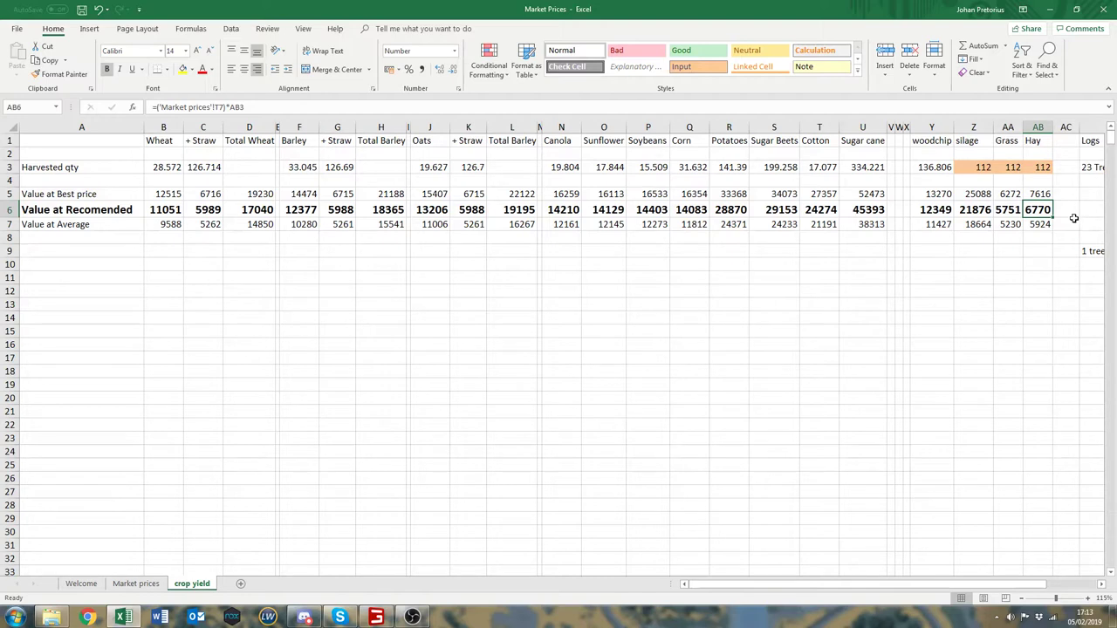
pyautogui.click(975, 209)
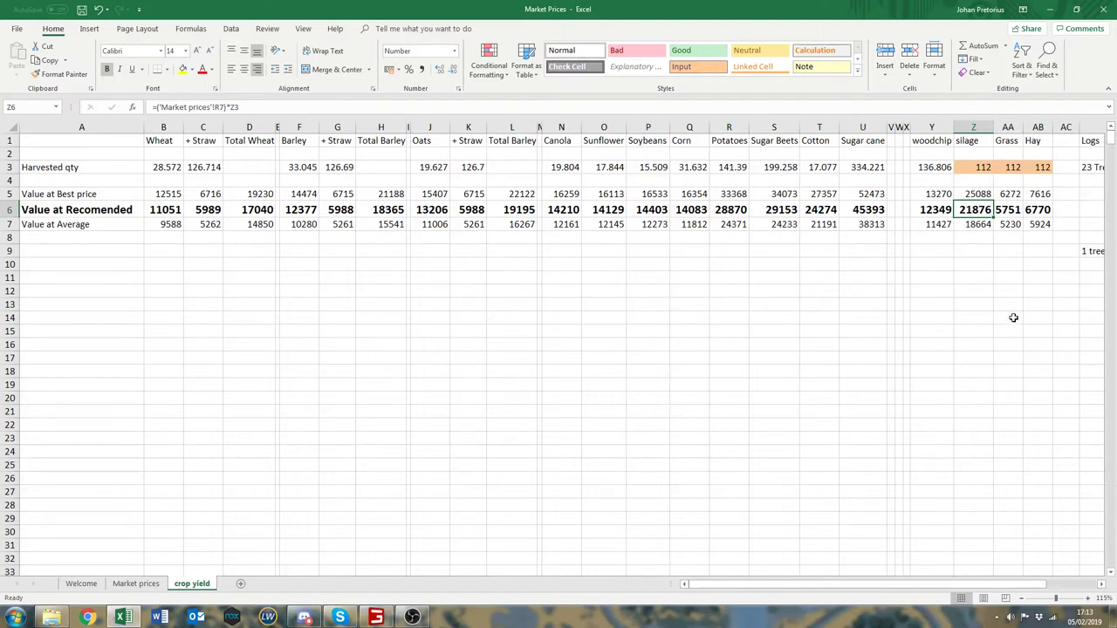
pyautogui.moveTo(981, 154); pyautogui.dragTo(1036, 226)
pyautogui.click(1005, 281)
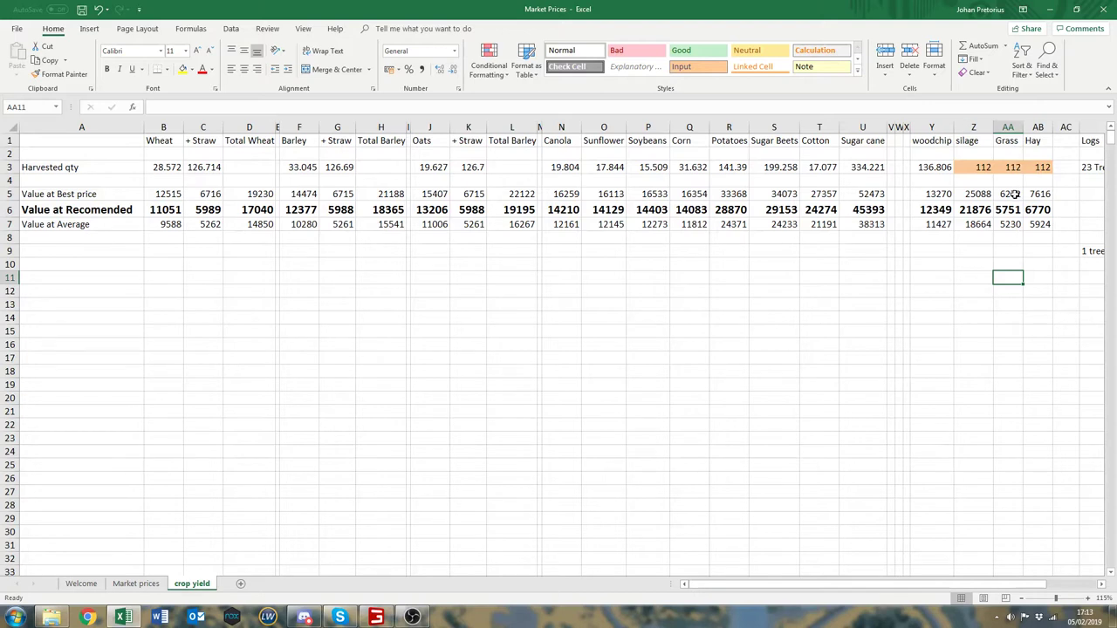
pyautogui.click(977, 166)
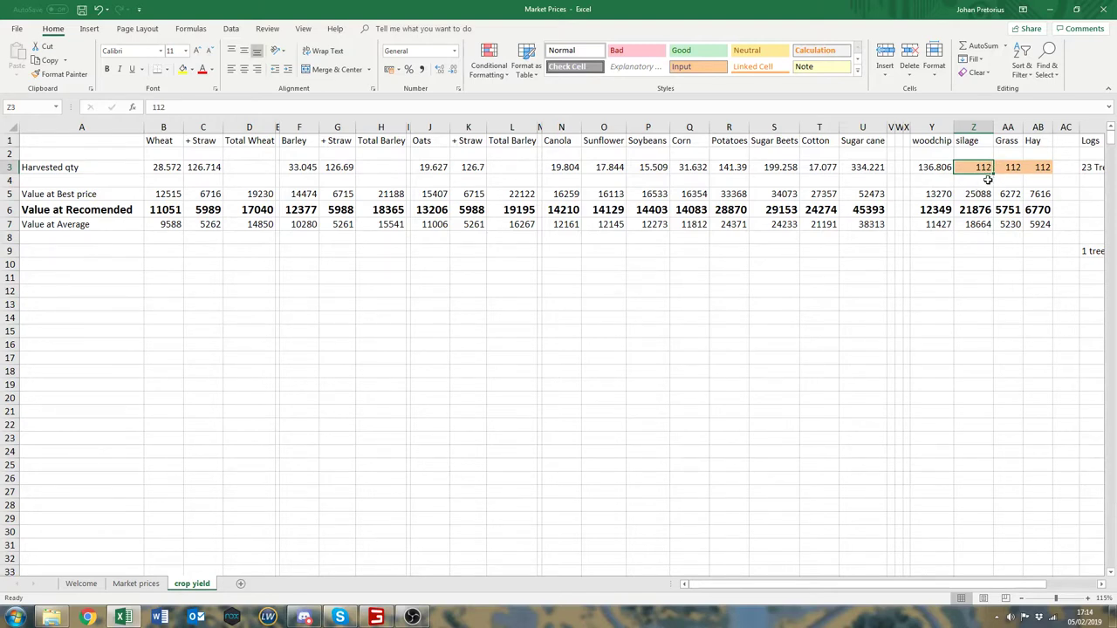
pyautogui.click(975, 209)
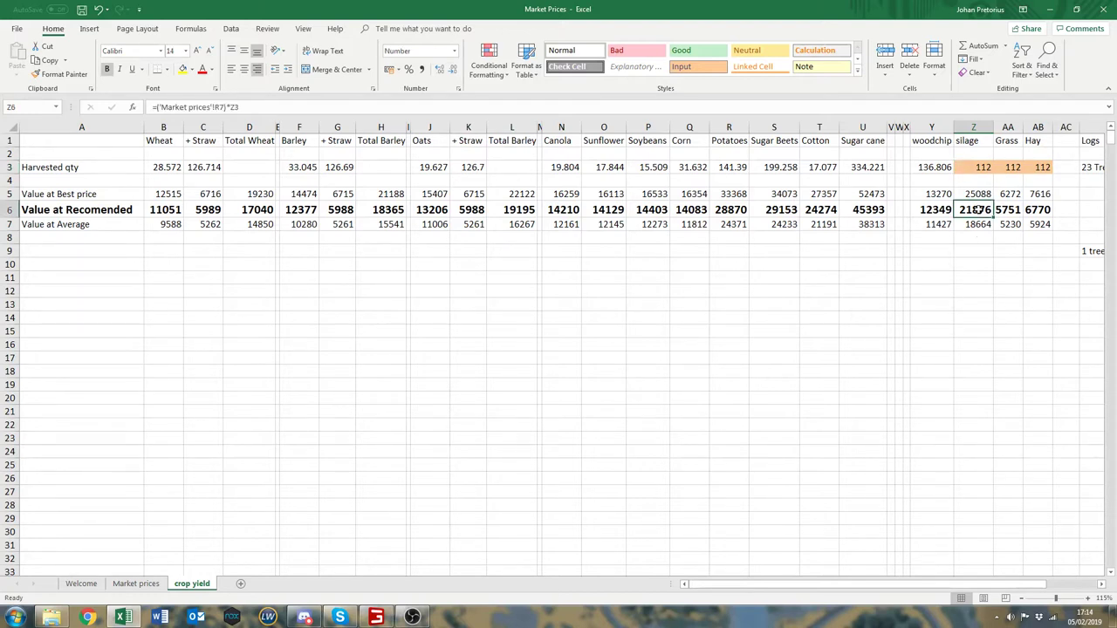
pyautogui.click(979, 164)
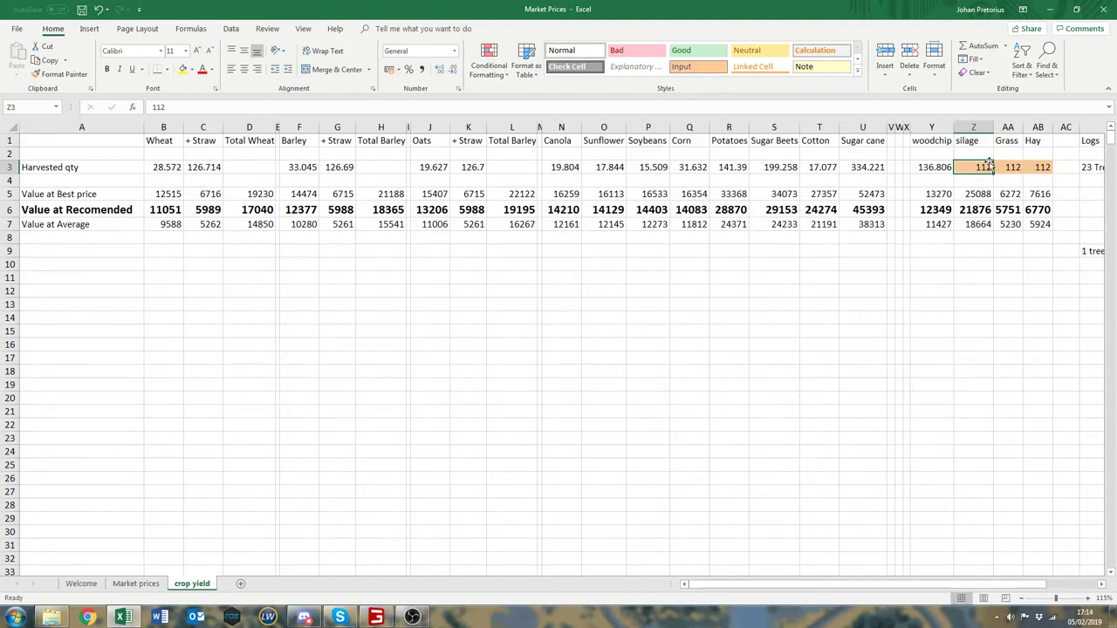
pyautogui.click(986, 207)
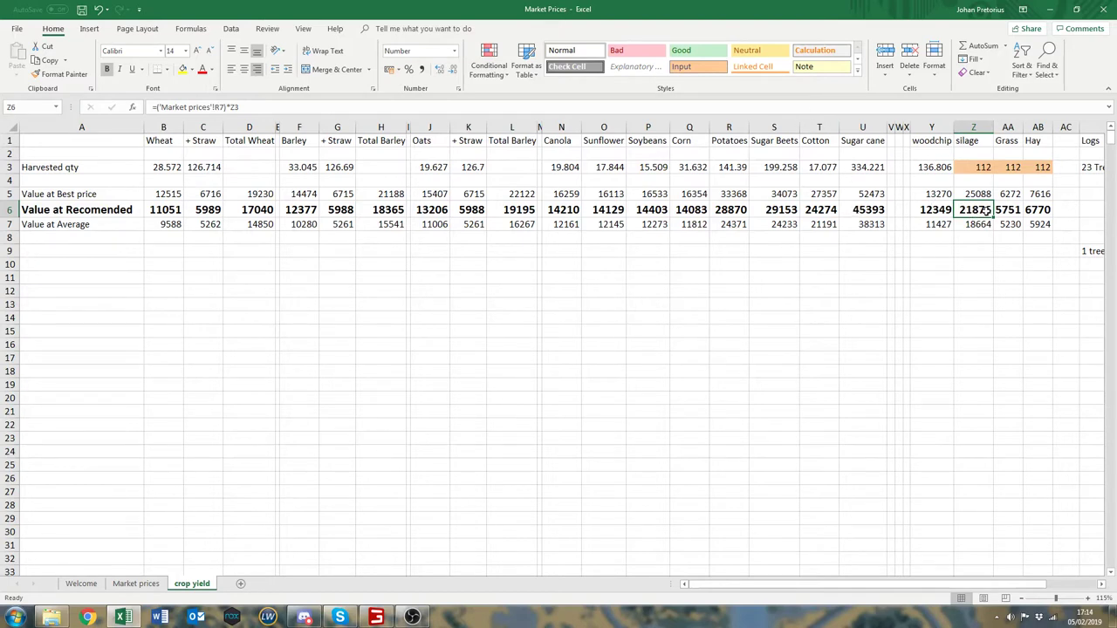
pyautogui.moveTo(977, 155); pyautogui.dragTo(979, 238)
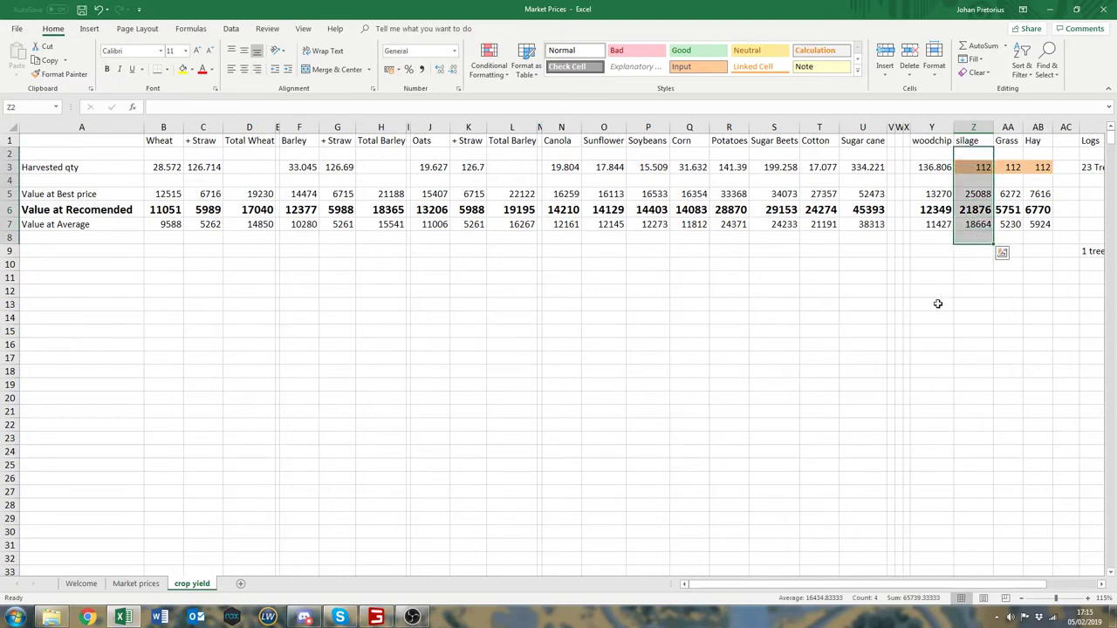
pyautogui.click(932, 299)
pyautogui.moveTo(973, 155); pyautogui.dragTo(978, 243)
pyautogui.click(932, 331)
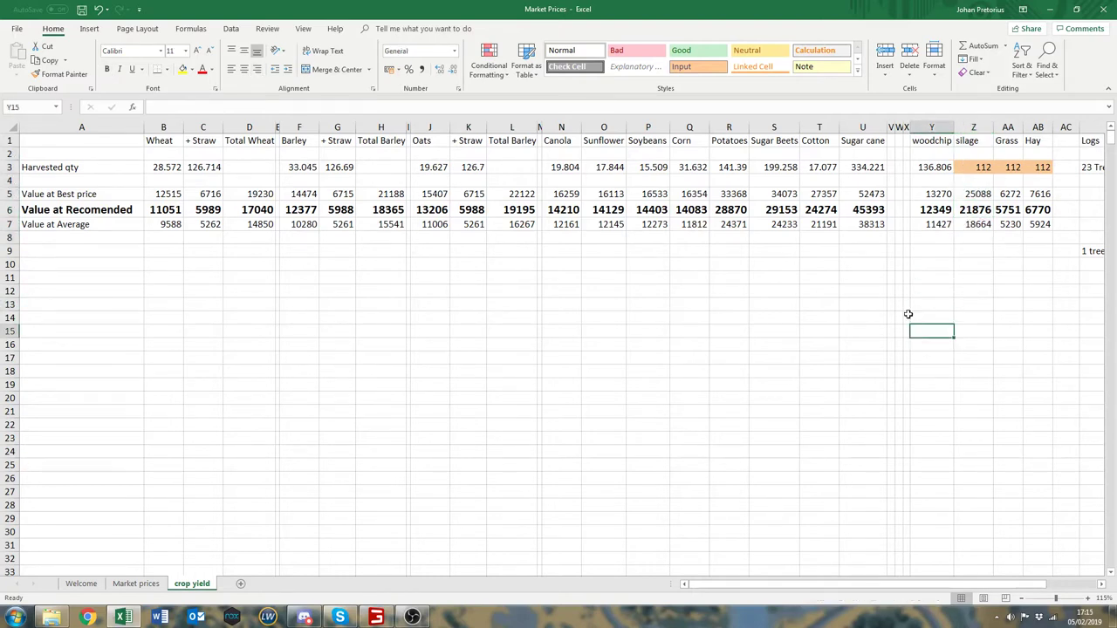
# Scroll right to the Logs section and inspect the 1 tree = +/- 9,820 note in AD9.
pyautogui.moveTo(711, 585); pyautogui.dragTo(801, 578)
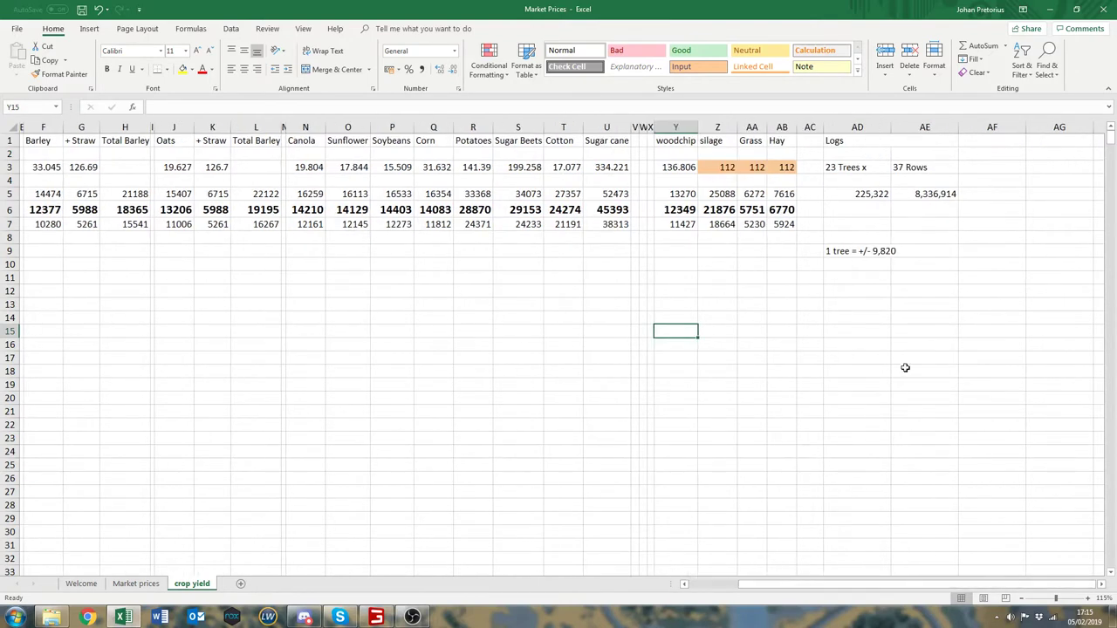
pyautogui.click(841, 250)
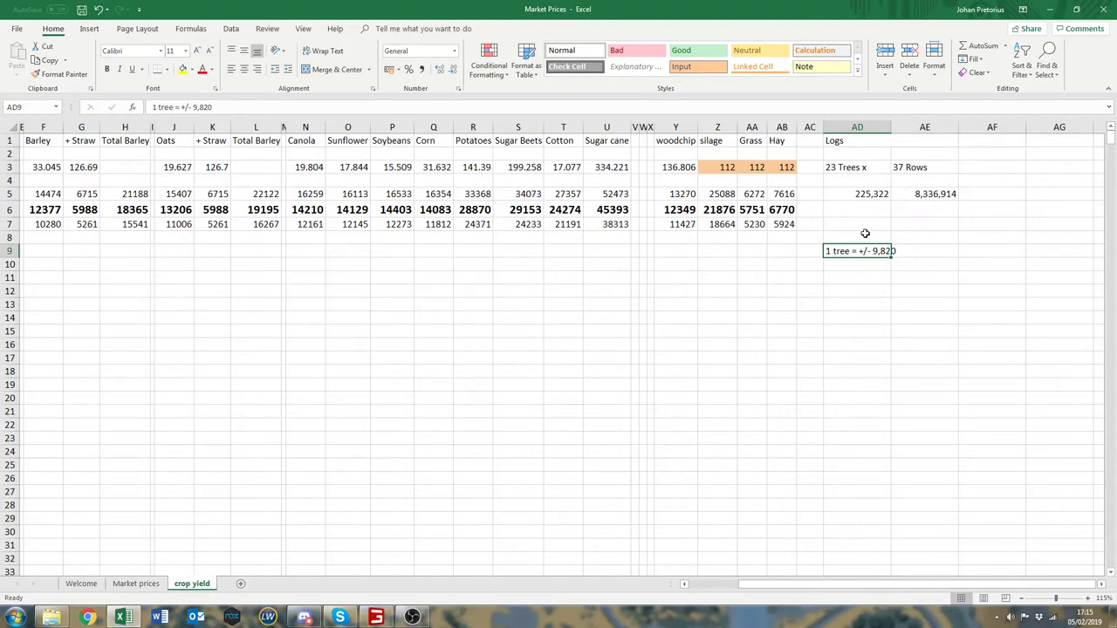
pyautogui.click(872, 275)
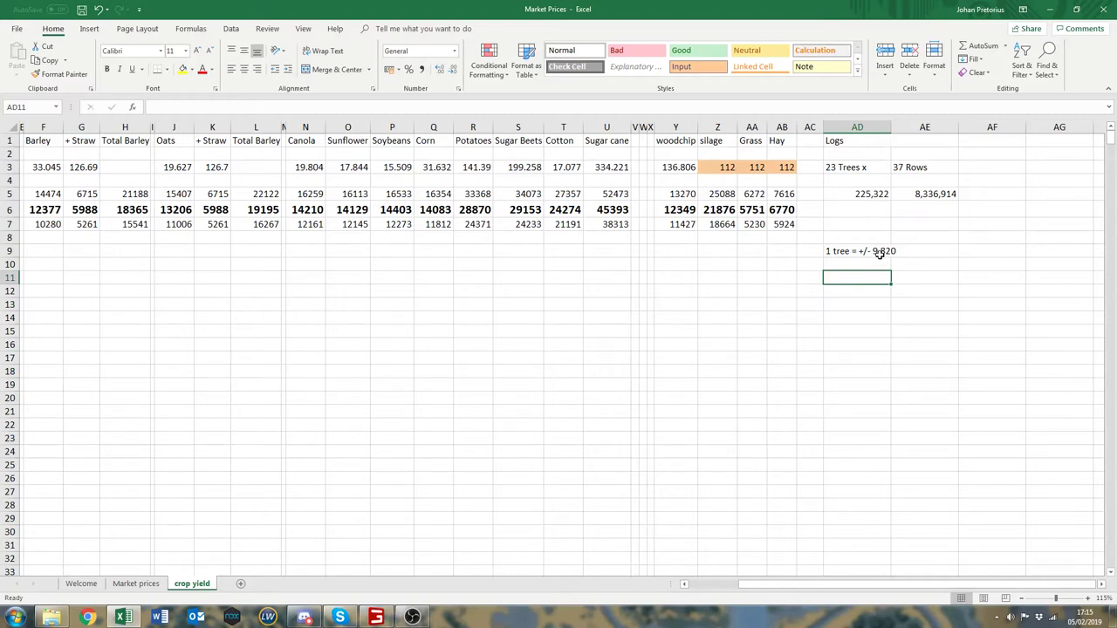
pyautogui.click(879, 251)
pyautogui.click(855, 277)
pyautogui.click(864, 251)
pyautogui.click(858, 278)
pyautogui.click(864, 251)
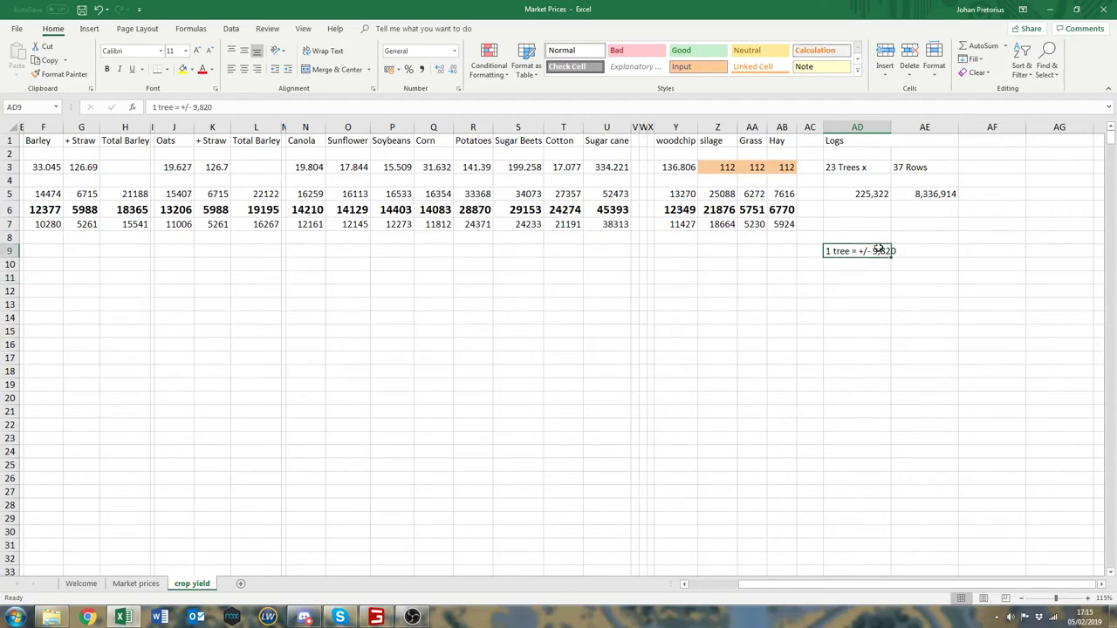
# Check the empty cells AD7 and AE7, then return to the AD9 tree note.
pyautogui.click(943, 226)
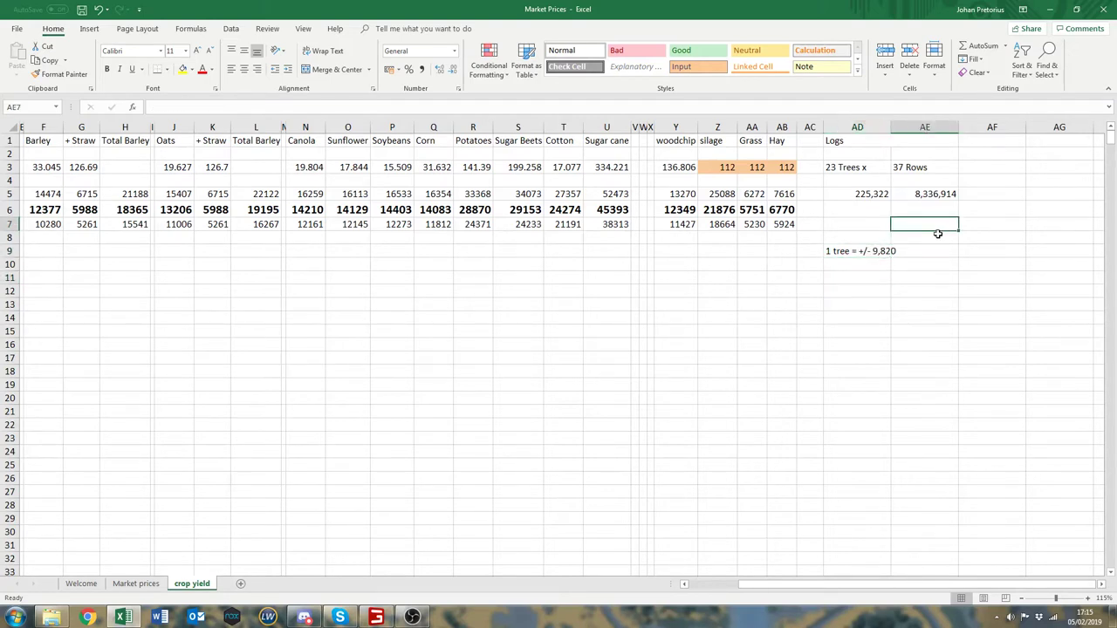
pyautogui.moveTo(864, 224); pyautogui.dragTo(930, 223)
pyautogui.click(862, 226)
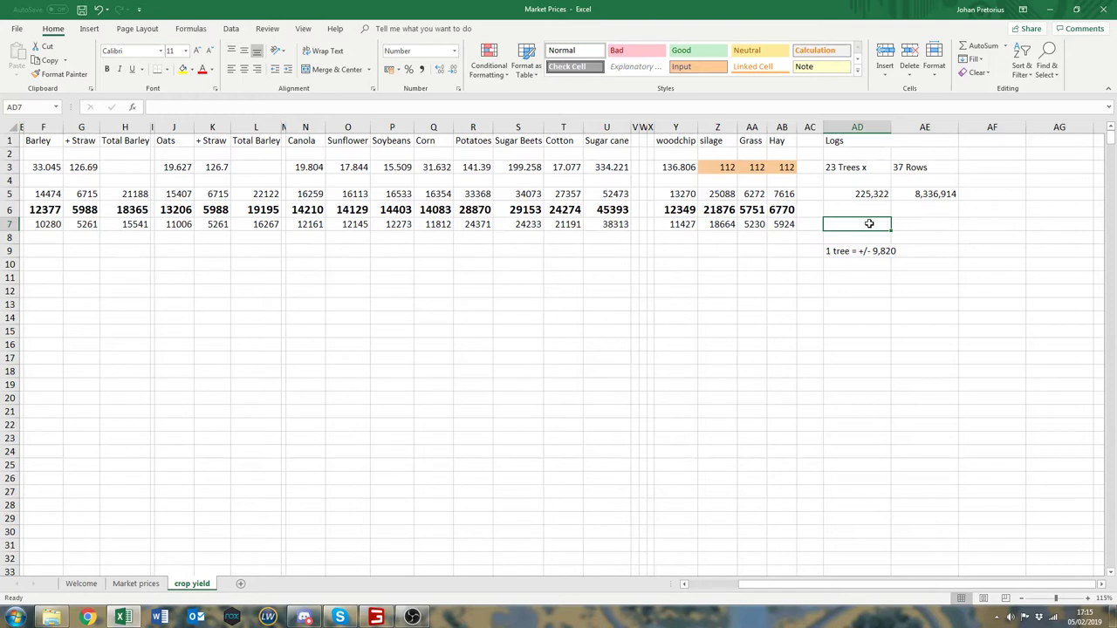
pyautogui.click(864, 251)
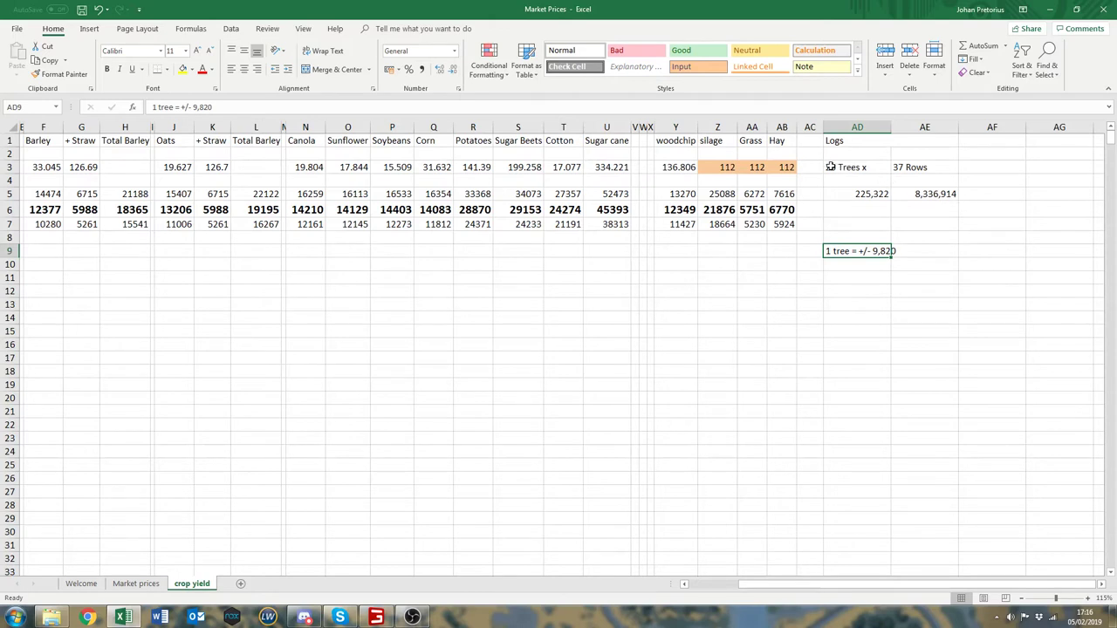
pyautogui.click(910, 166)
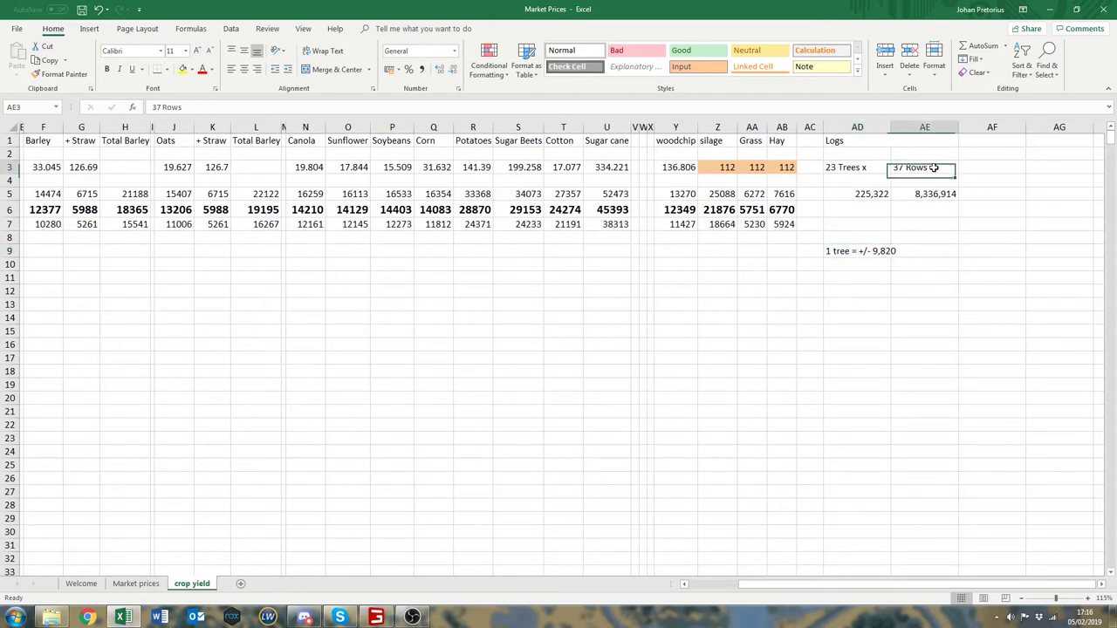
pyautogui.click(852, 167)
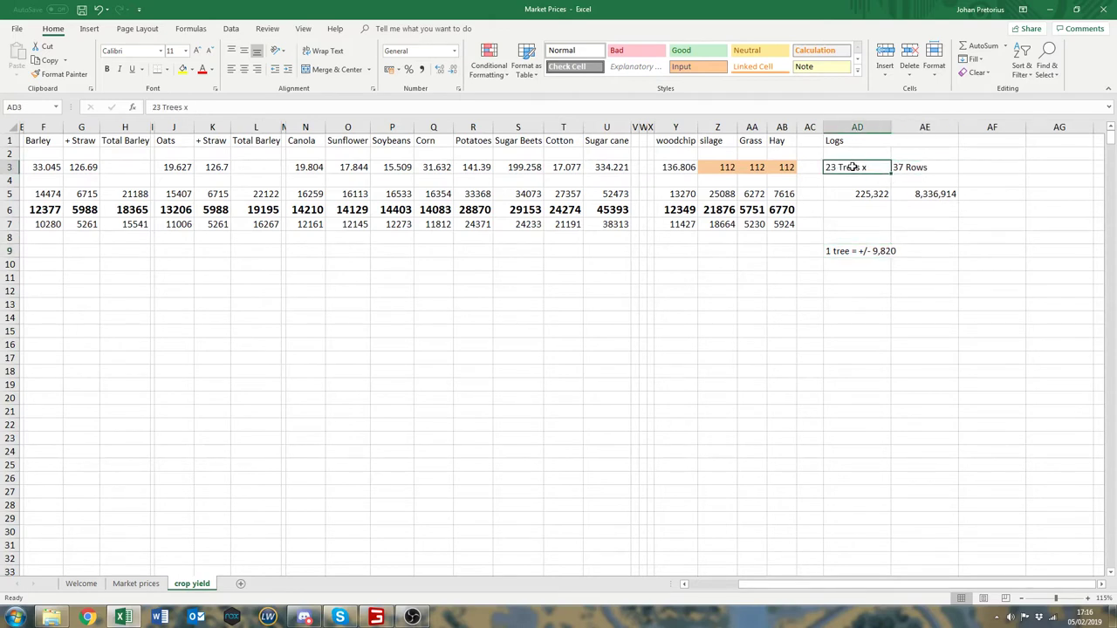
pyautogui.click(931, 193)
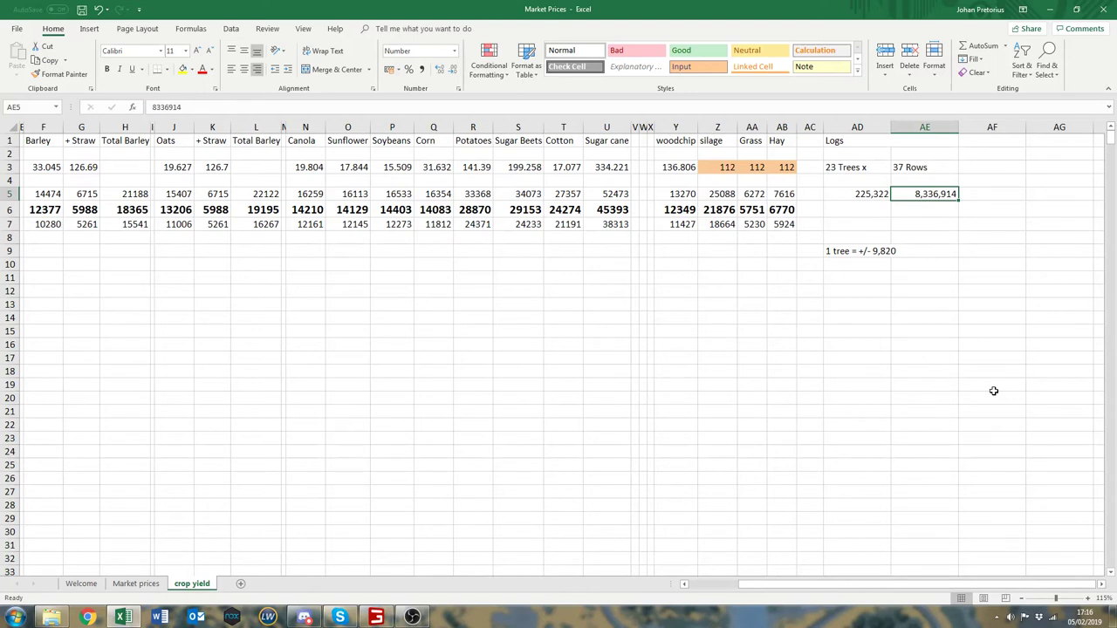
pyautogui.click(617, 210)
pyautogui.click(957, 198)
pyautogui.moveTo(581, 215); pyautogui.dragTo(602, 212)
pyautogui.click(602, 212)
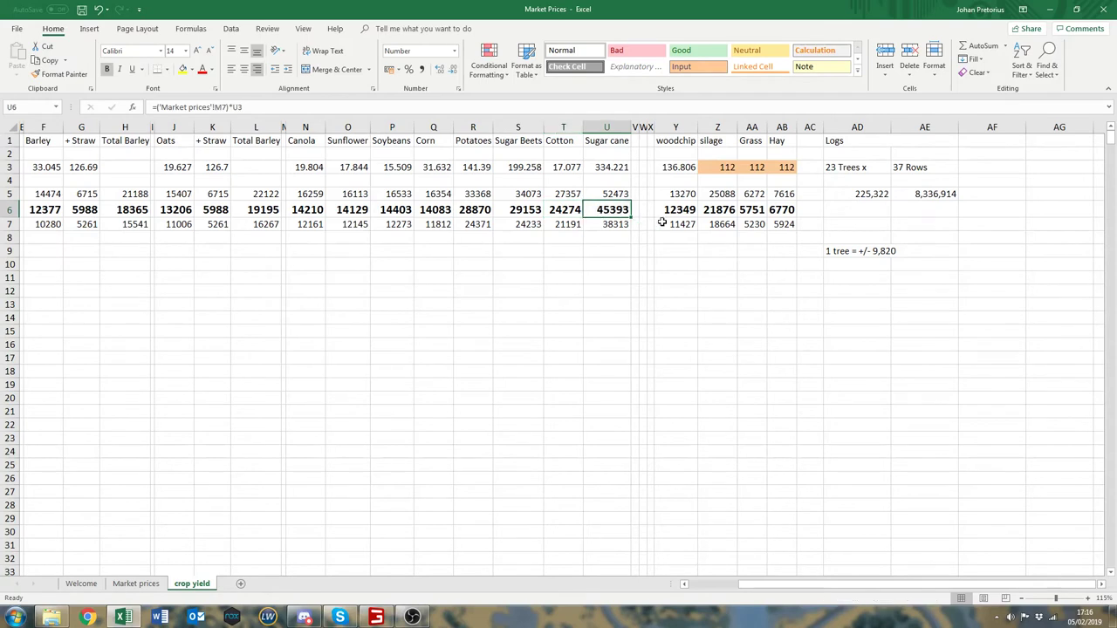
pyautogui.click(672, 210)
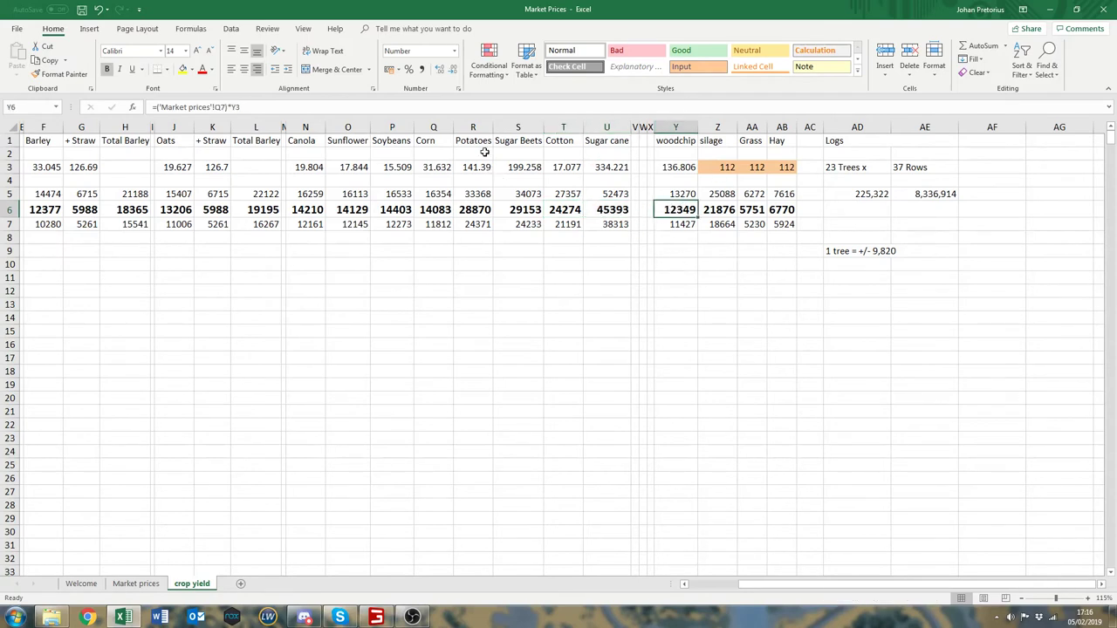
pyautogui.click(472, 208)
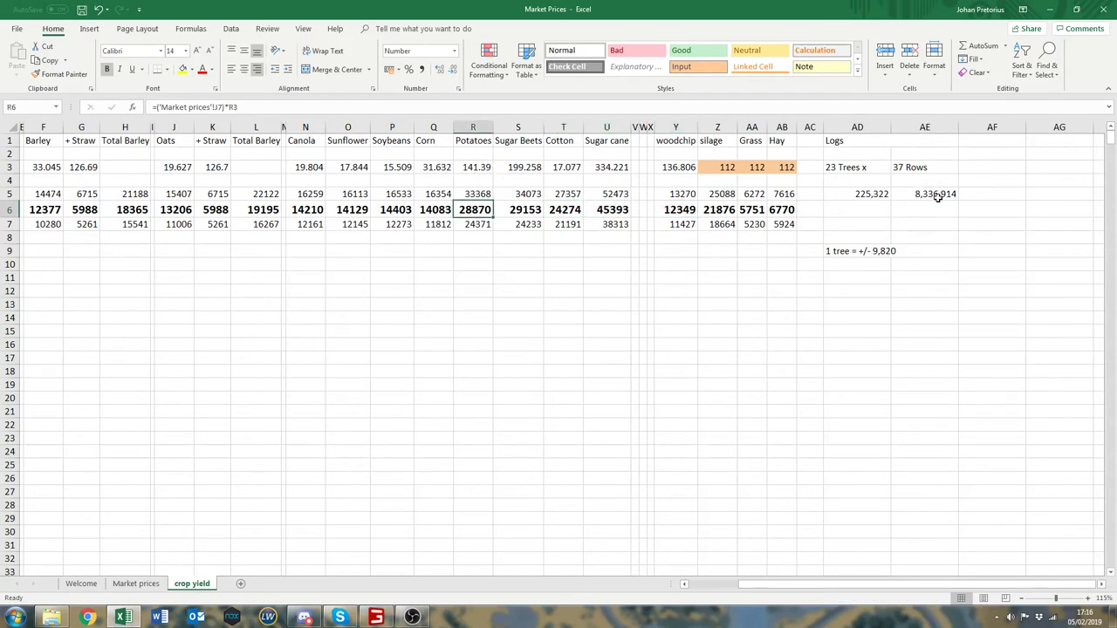
pyautogui.click(938, 197)
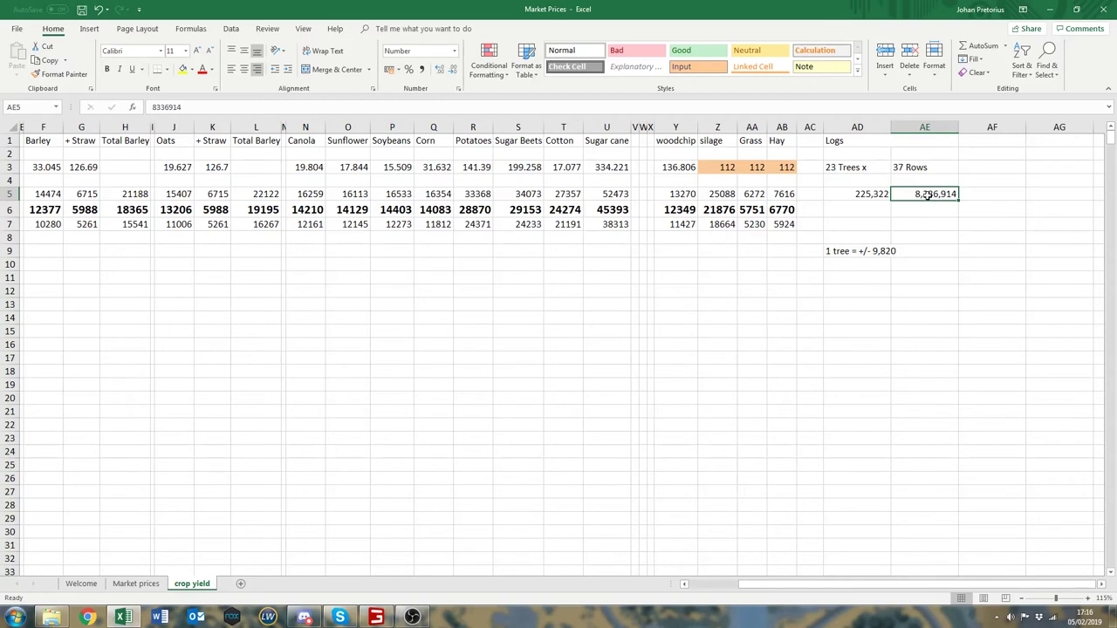
pyautogui.click(855, 194)
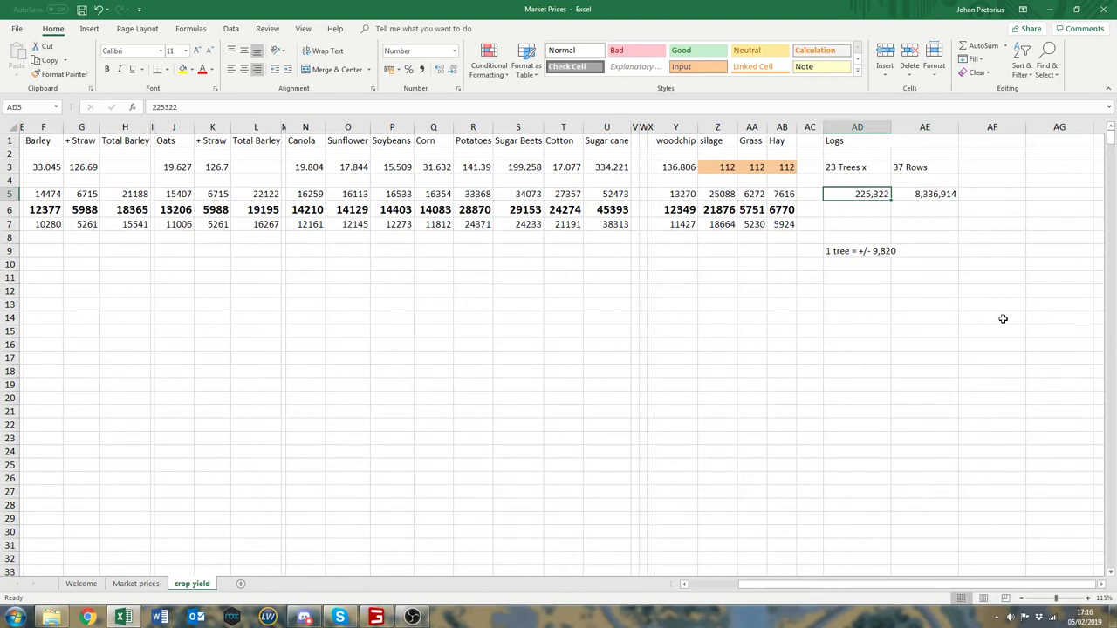
pyautogui.click(921, 194)
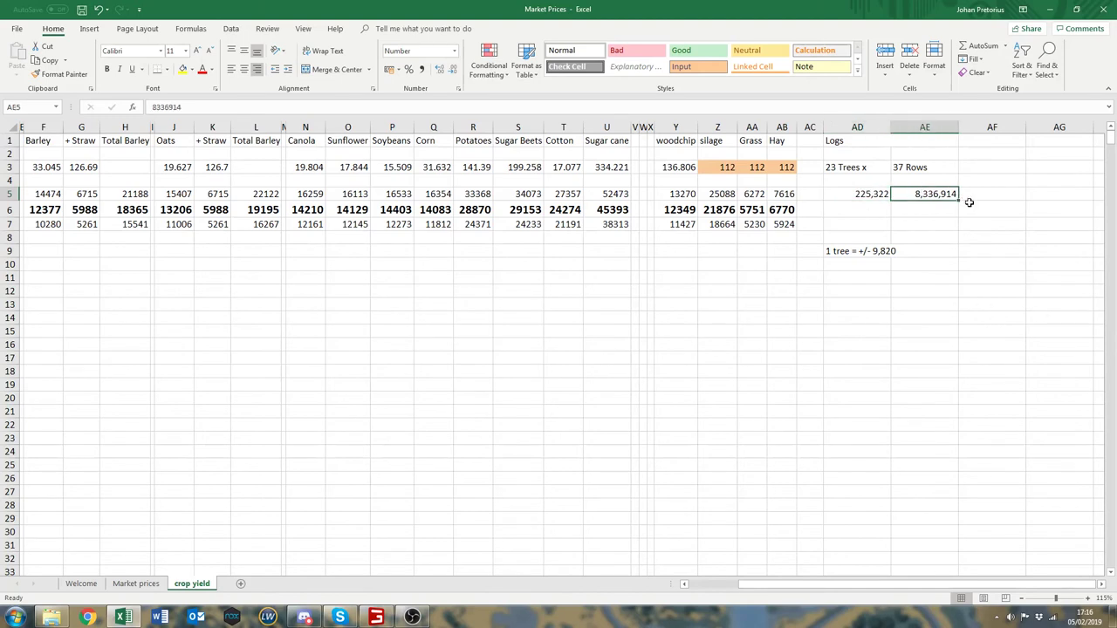
pyautogui.click(938, 226)
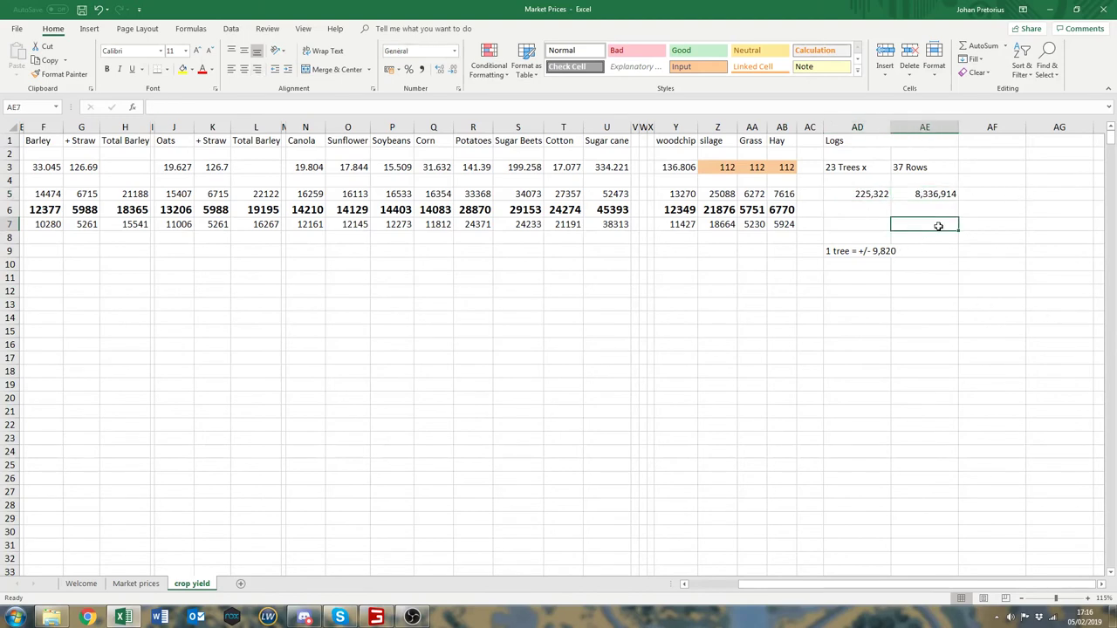